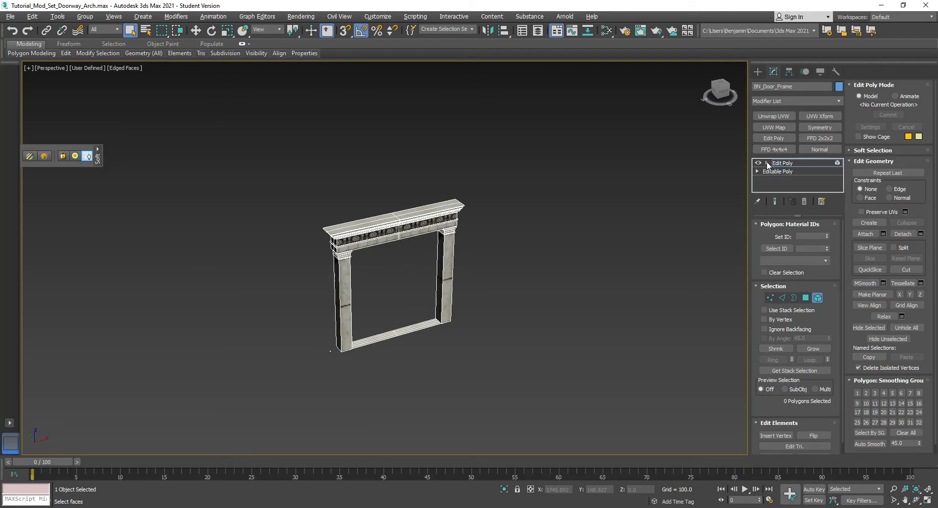
# Detach the door frame's right-hand pillar element as a clone named Wall_Column.
pyautogui.click(767, 164)
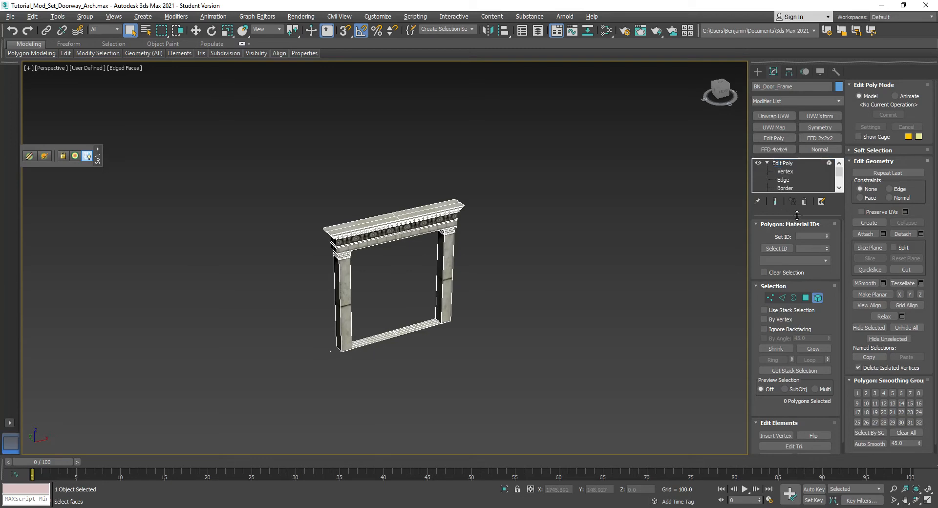
pyautogui.moveTo(797, 215); pyautogui.dragTo(799, 244)
pyautogui.click(453, 238)
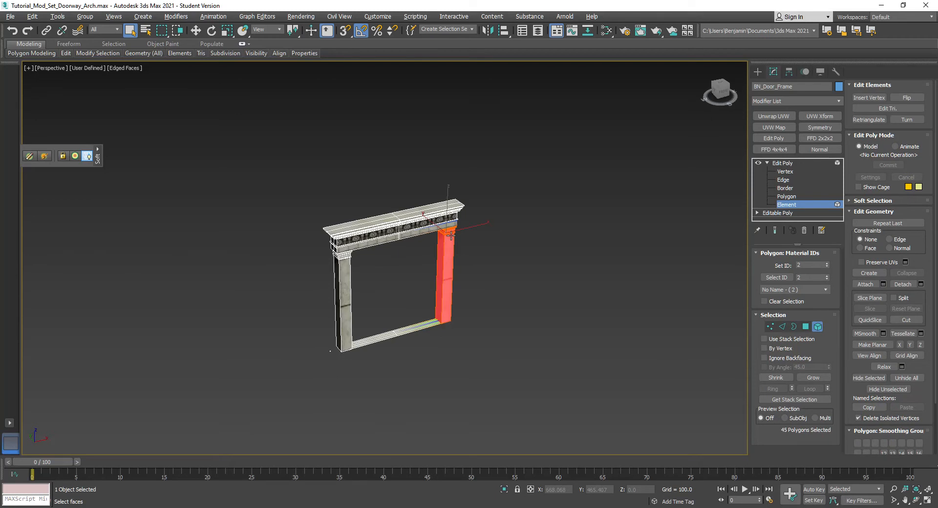
pyautogui.scroll(5, 453, 240)
pyautogui.scroll(-7, 446, 301)
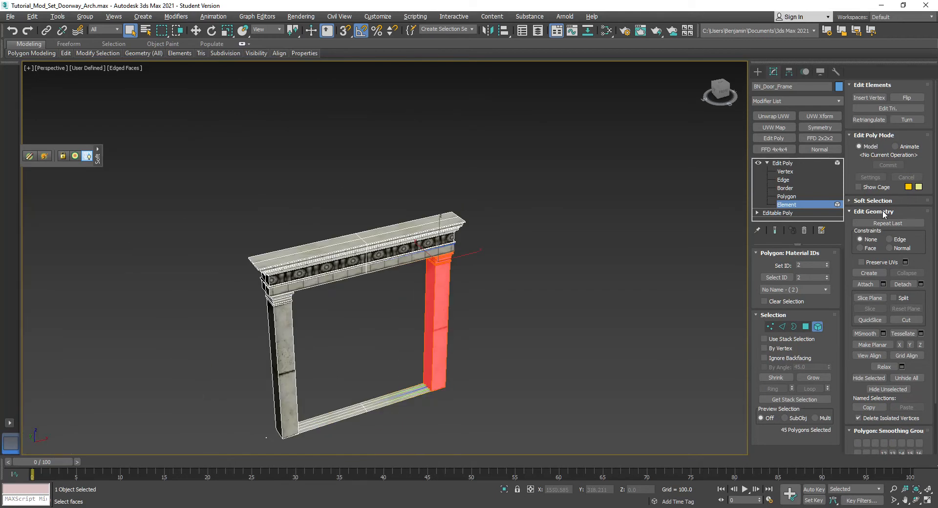
pyautogui.click(921, 285)
pyautogui.click(439, 262)
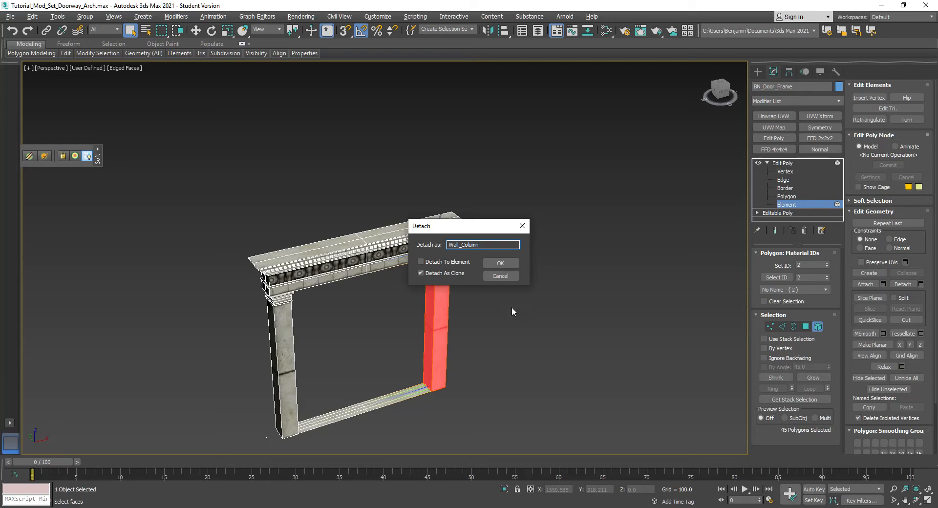
pyautogui.click(506, 264)
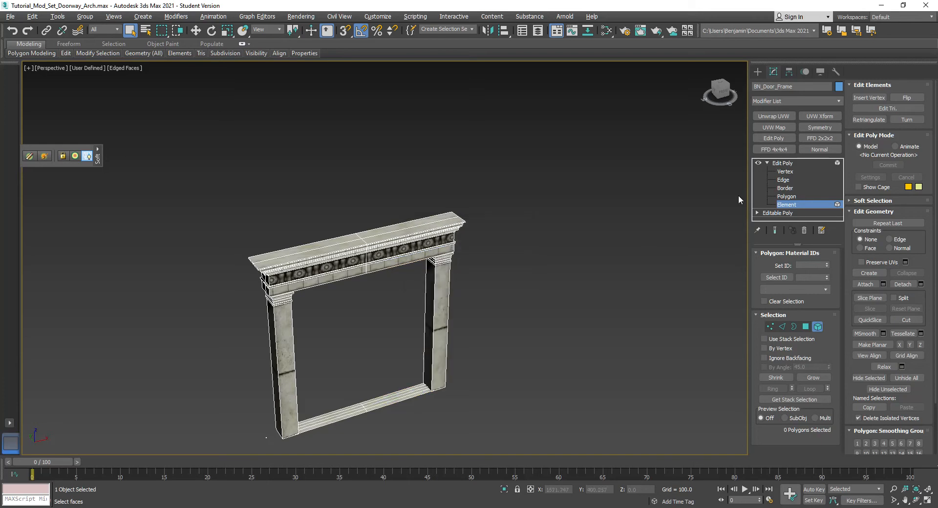
# Leave element editing, hide the door frame and select the cloned column.
pyautogui.click(791, 165)
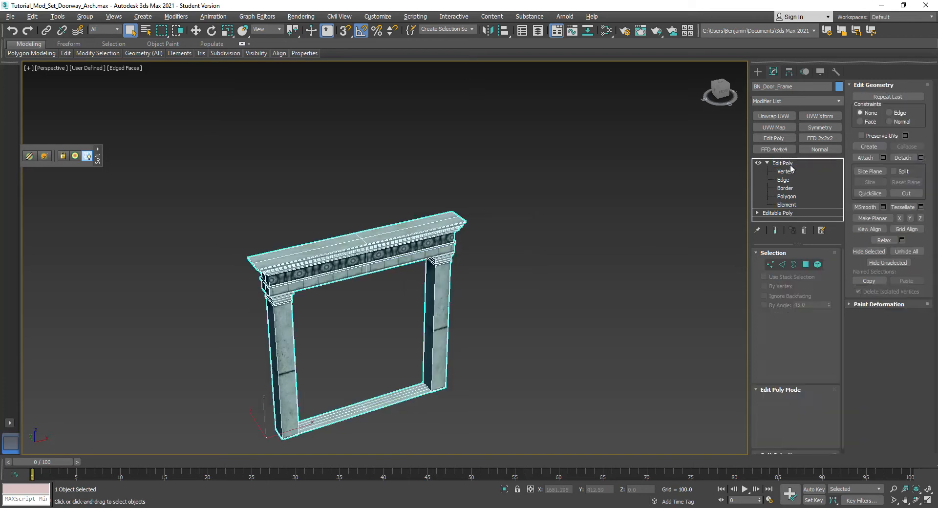
pyautogui.rightClick(286, 291)
pyautogui.click(323, 262)
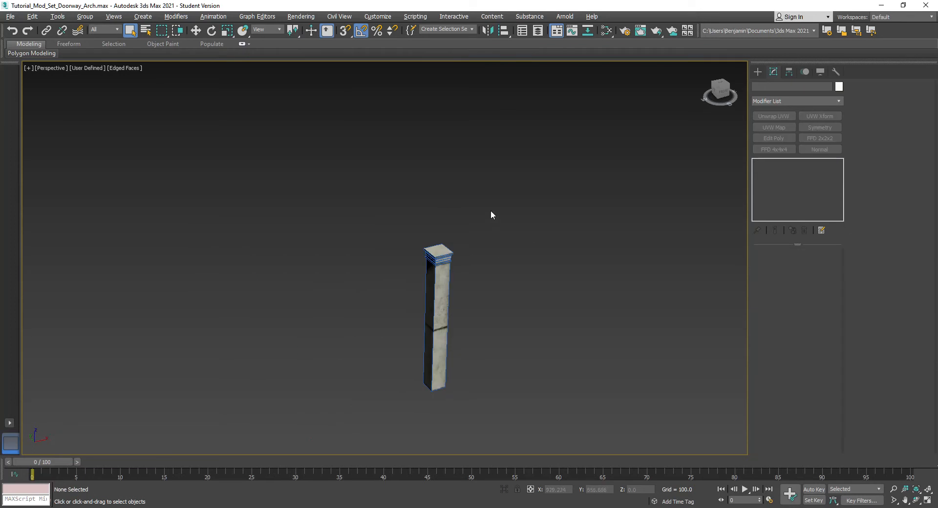
pyautogui.moveTo(482, 247); pyautogui.dragTo(423, 309)
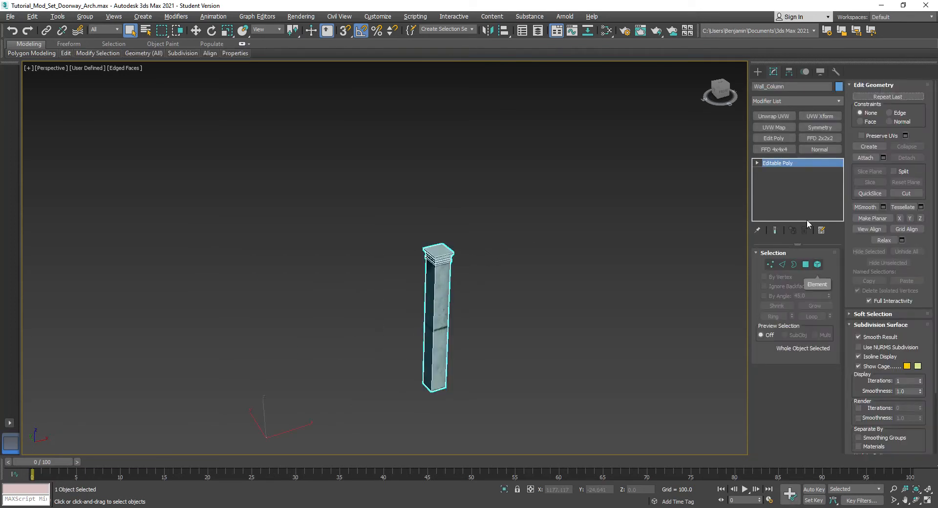
# Add an FFD 2x2x2 modifier to the column and move its control points to X 0.
pyautogui.click(820, 139)
pyautogui.click(768, 164)
pyautogui.click(796, 172)
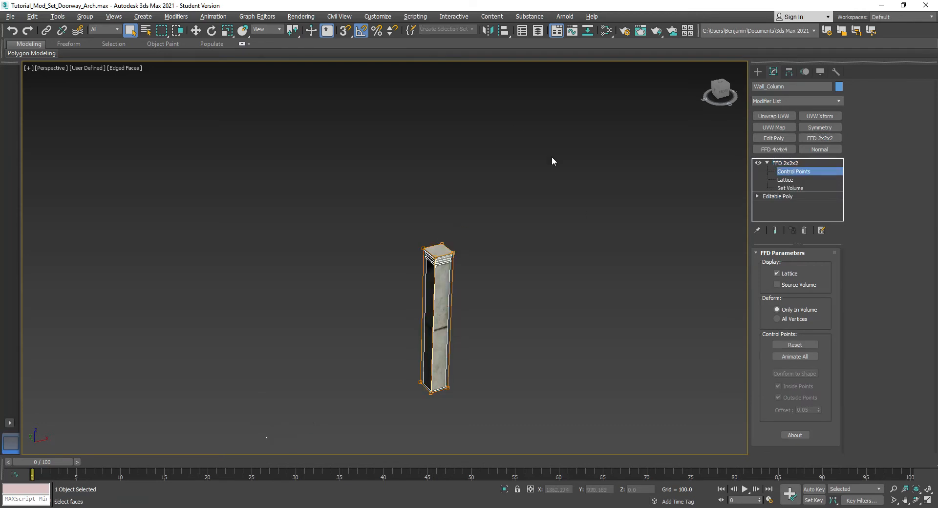
pyautogui.press('w')
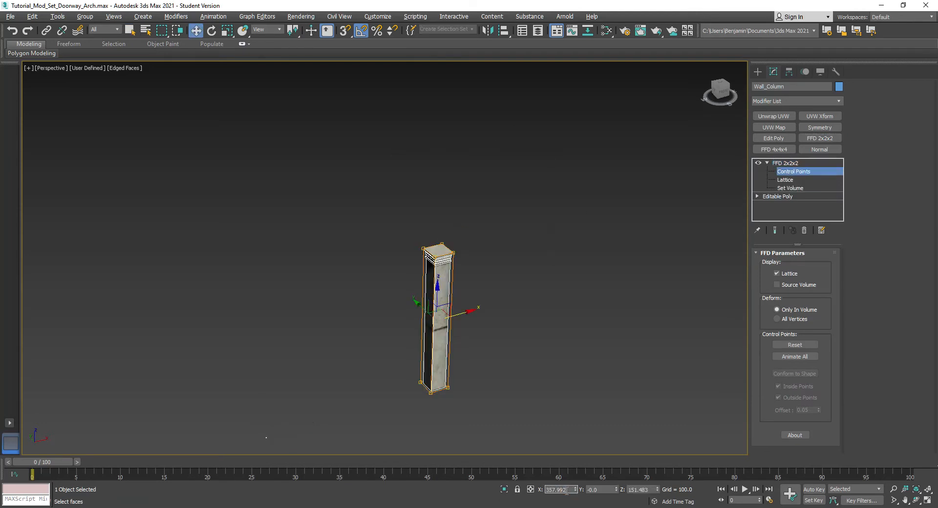
pyautogui.write('0')
pyautogui.press('Return')
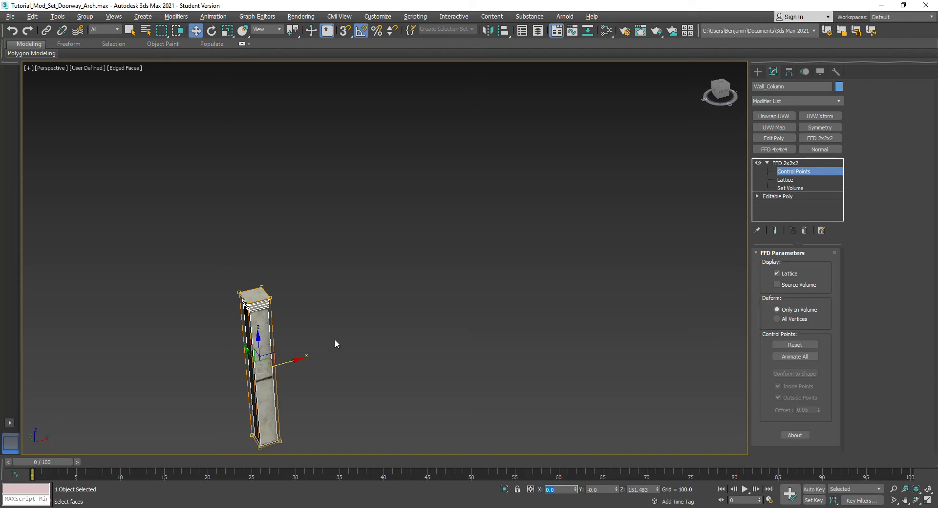
# Check the column's centering in the Top view, return to the maximized perspective and leave control point editing.
pyautogui.click(386, 304)
pyautogui.hotkey('alt', 'w')
pyautogui.click(257, 211)
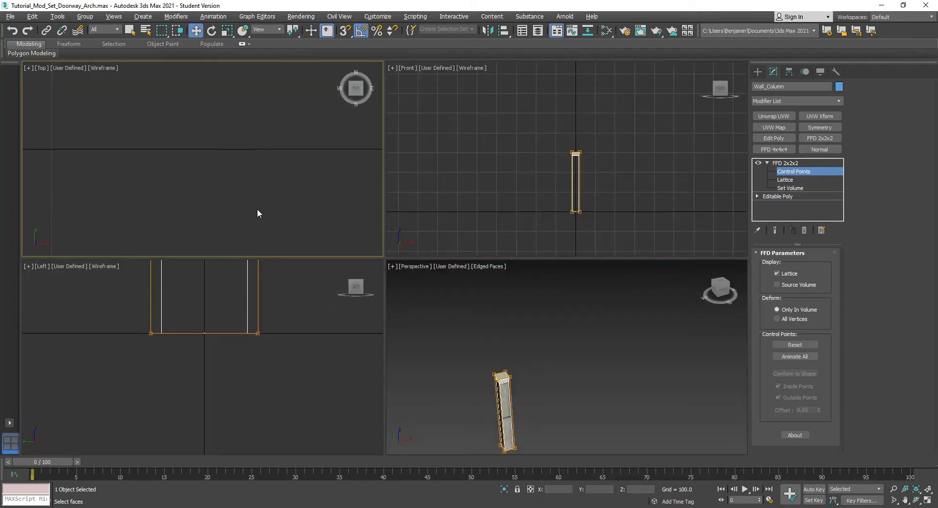
pyautogui.press('z')
pyautogui.scroll(-3, 294, 184)
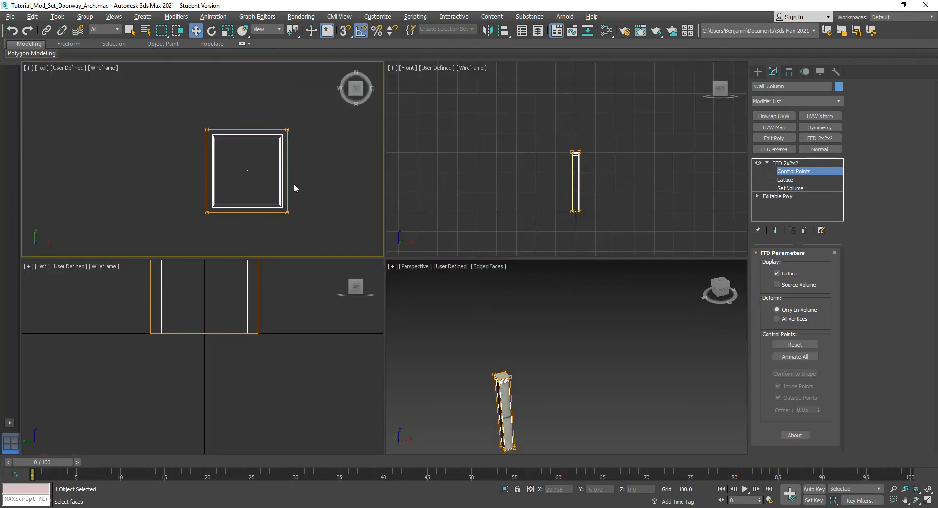
pyautogui.rightClick(553, 367)
pyautogui.hotkey('alt', 'w')
pyautogui.press('z')
pyautogui.rightClick(485, 295)
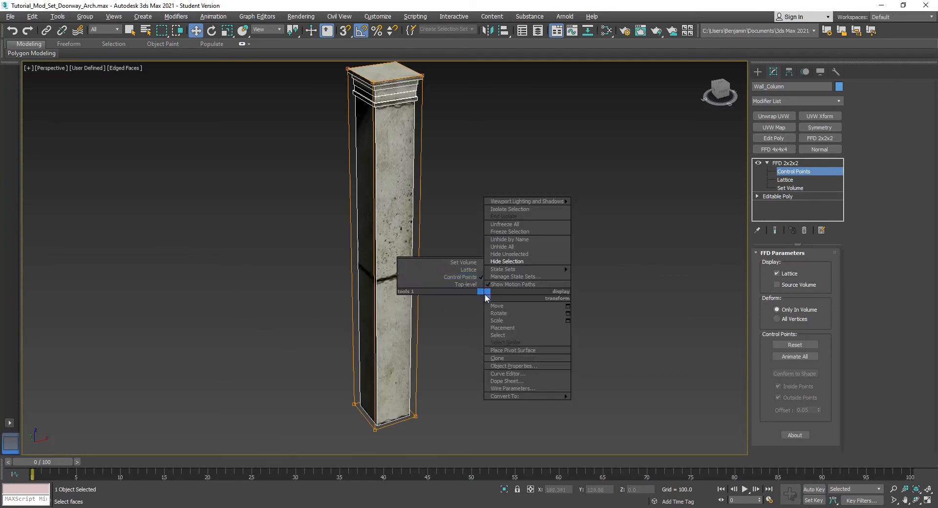
pyautogui.click(469, 287)
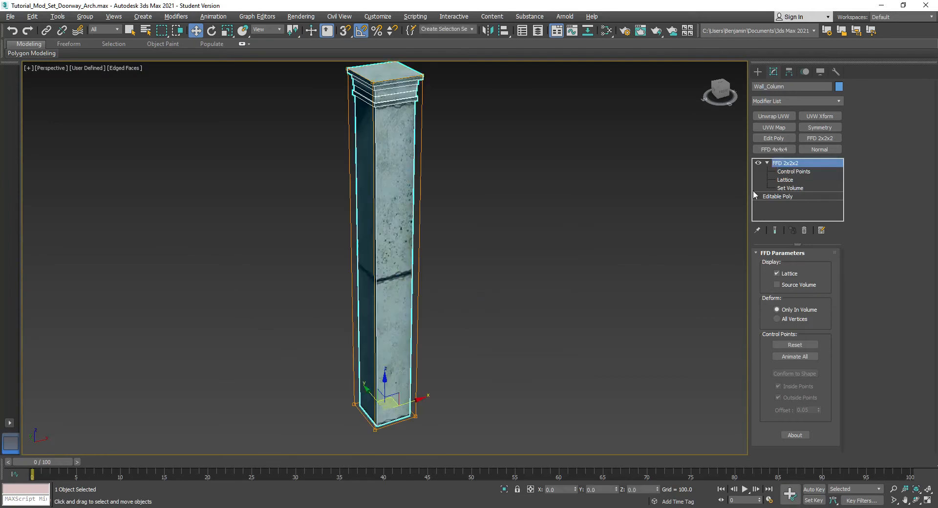
# Add Unwrap UVW to the column on map channel 2, abandoning the current channel's edits, and pack the UV elements.
pyautogui.click(773, 116)
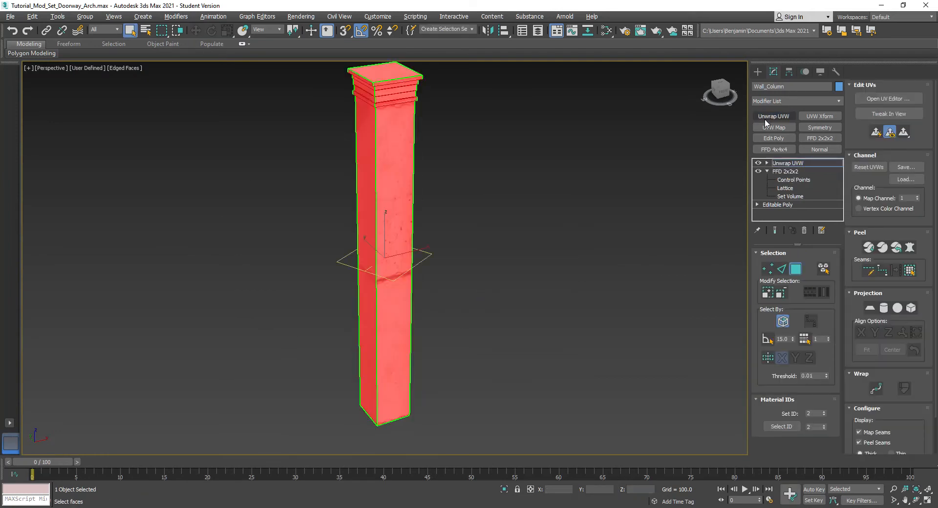
pyautogui.click(917, 197)
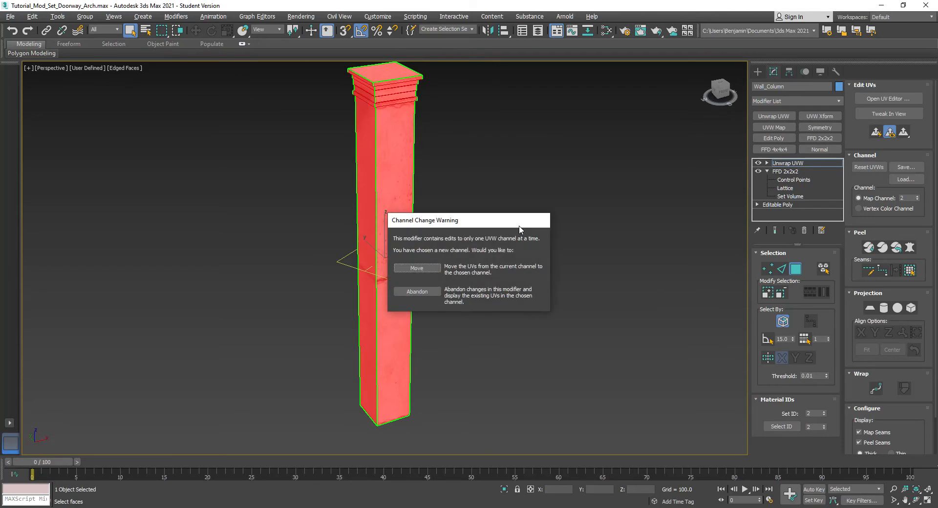
pyautogui.click(424, 292)
pyautogui.click(902, 101)
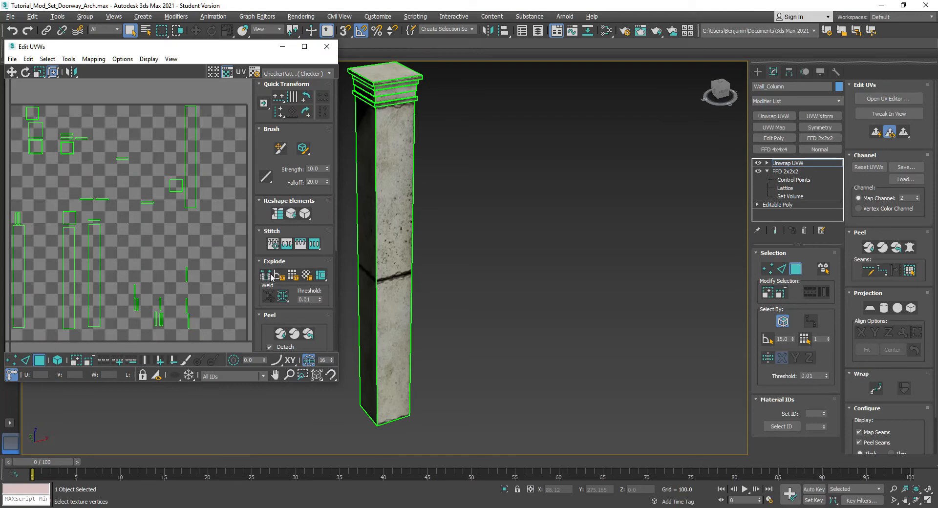
pyautogui.scroll(-5, 271, 276)
pyautogui.click(264, 267)
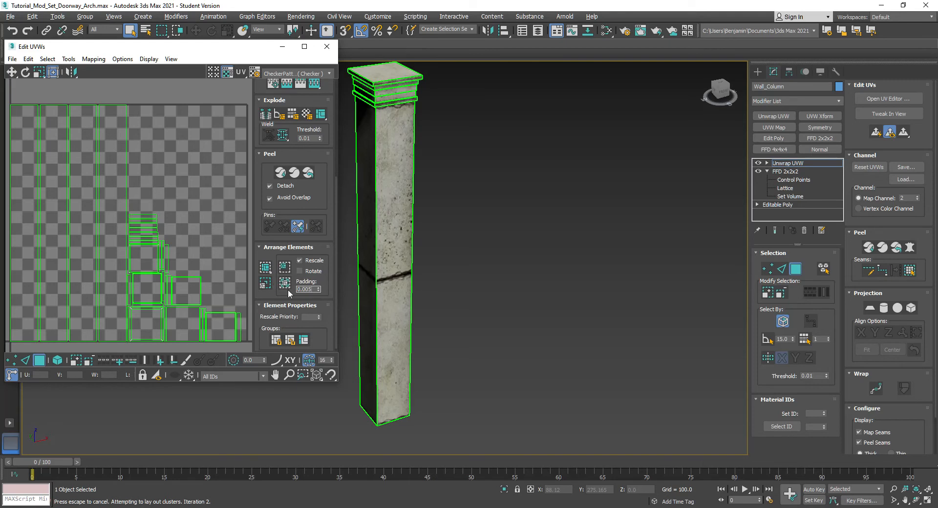
# Convert the column to Editable Poly and add an Edit Poly modifier on top.
pyautogui.rightClick(511, 218)
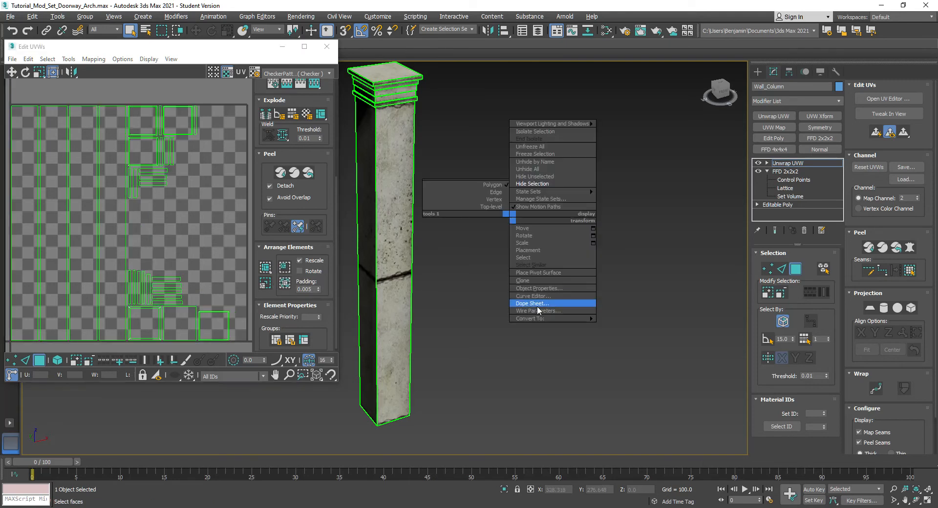
pyautogui.moveTo(538, 319)
pyautogui.click(633, 326)
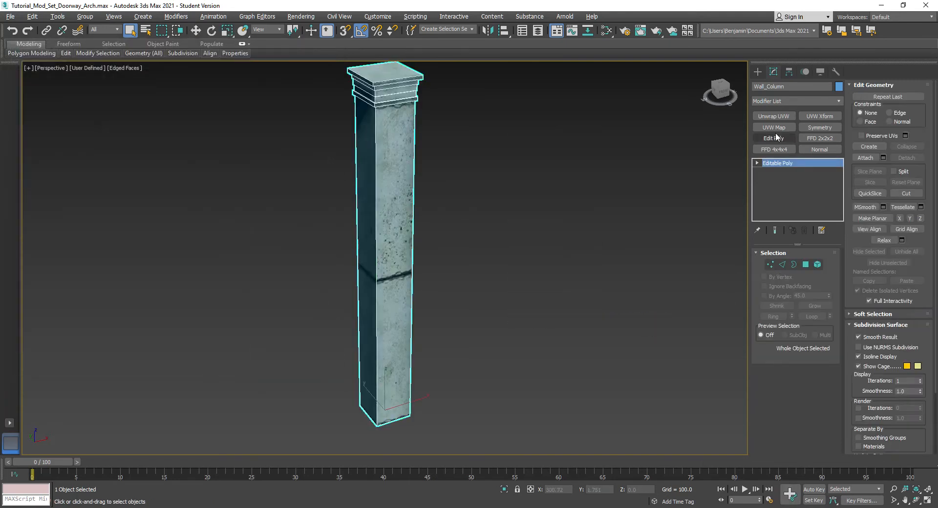
pyautogui.click(774, 140)
# Export the selected column as an FBX file named Wall_Column in the Tutorial_Mod_Set_Basic folder.
pyautogui.click(803, 87)
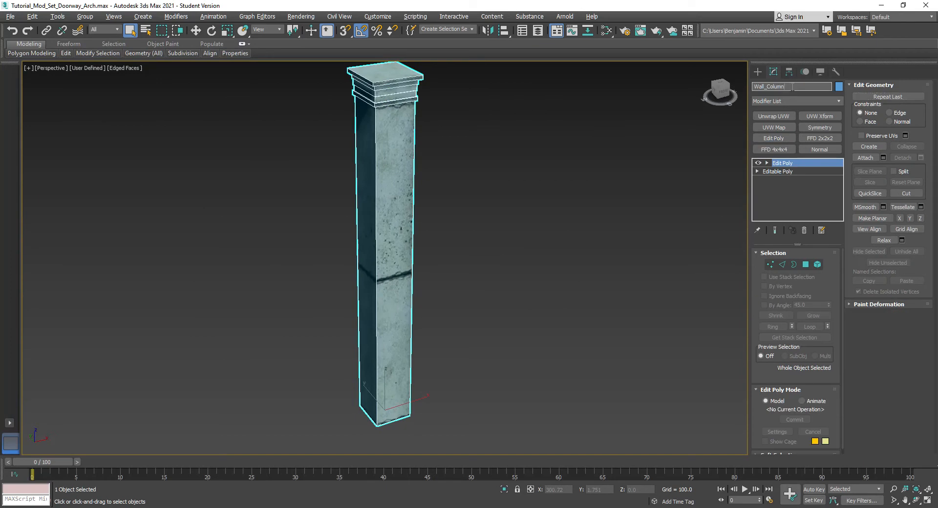
pyautogui.click(7, 18)
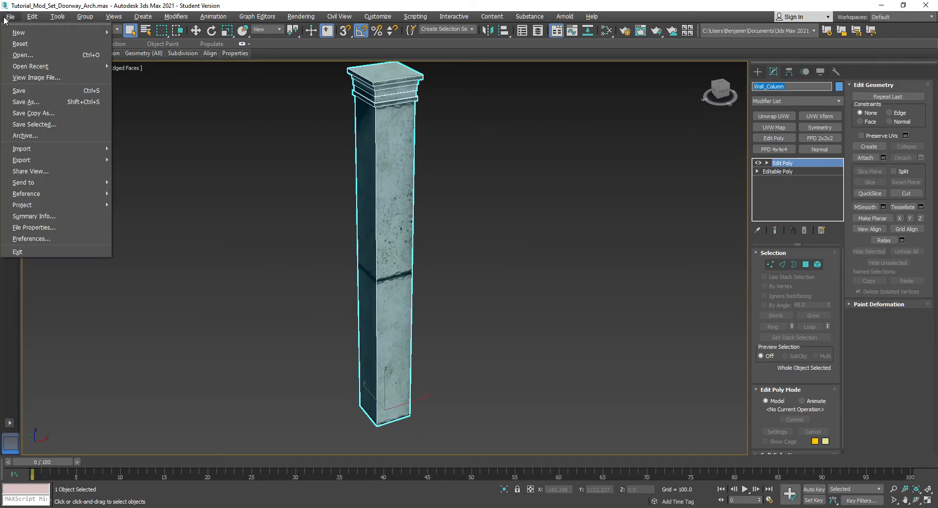
pyautogui.moveTo(32, 161)
pyautogui.click(144, 172)
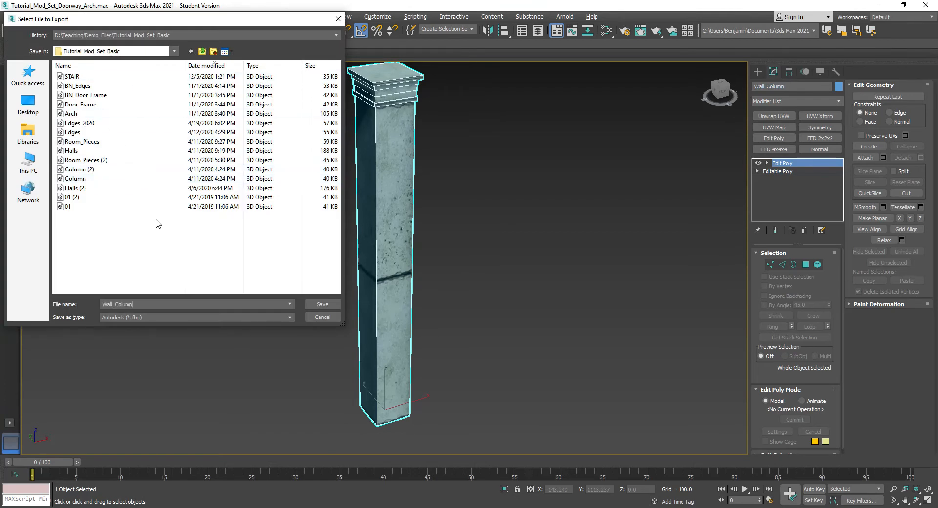
pyautogui.press('Return')
pyautogui.press('Return')
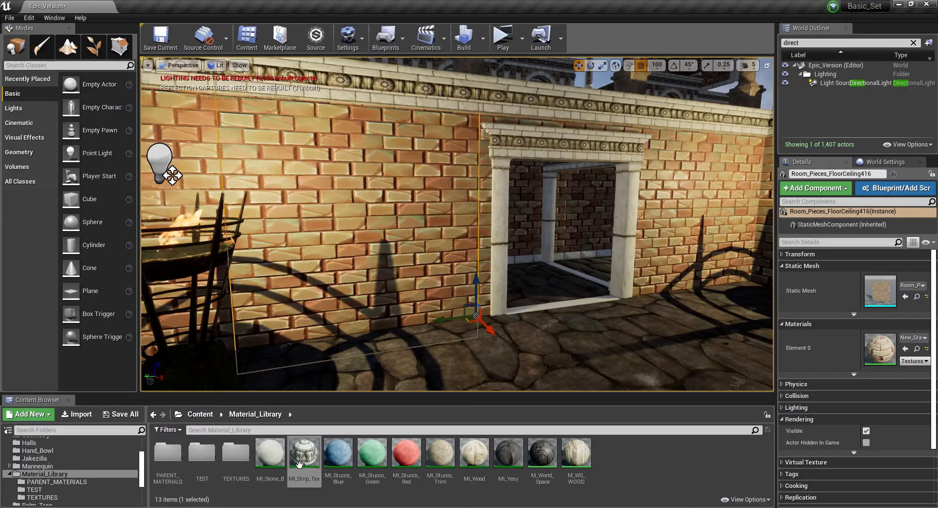
# In Unreal Editor, locate the wall mesh's Halls folder and import the Wall_Column FBX there with Do Not Create Material.
pyautogui.rightClick(378, 128)
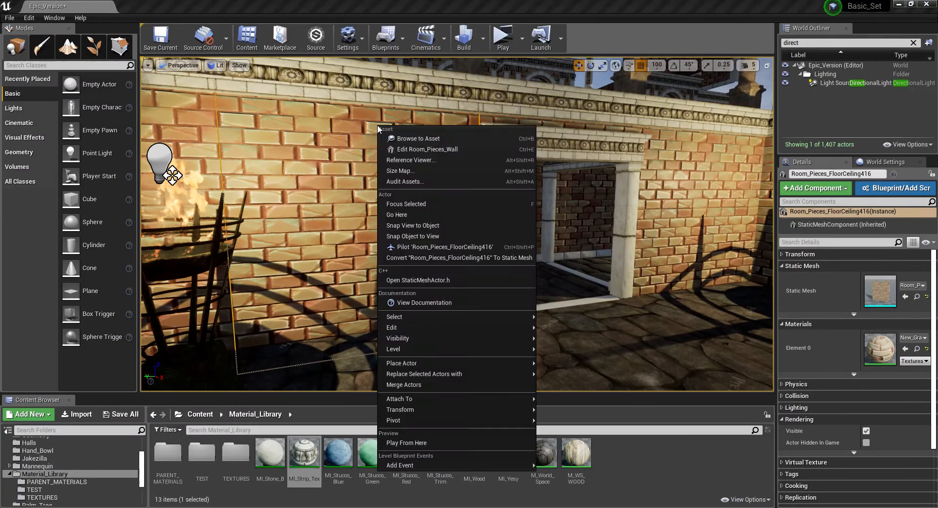
pyautogui.click(413, 139)
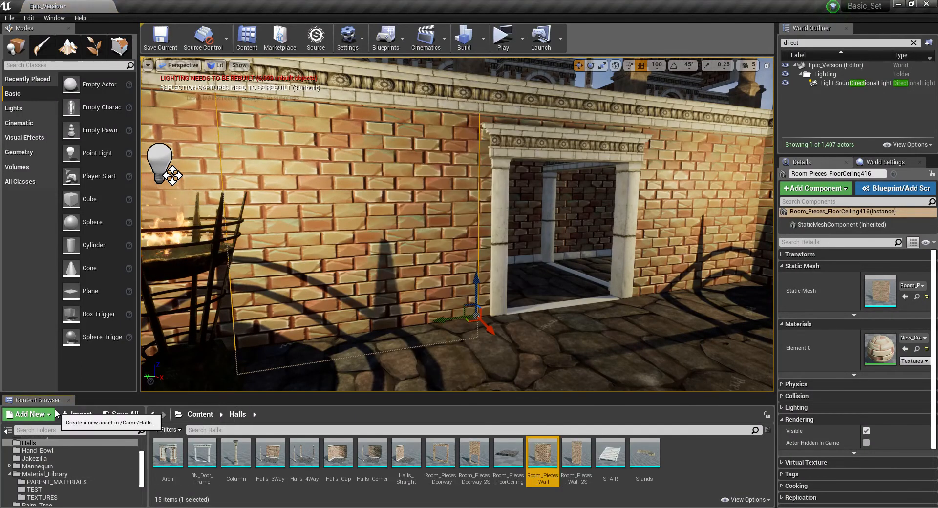
pyautogui.click(76, 415)
pyautogui.doubleClick(575, 142)
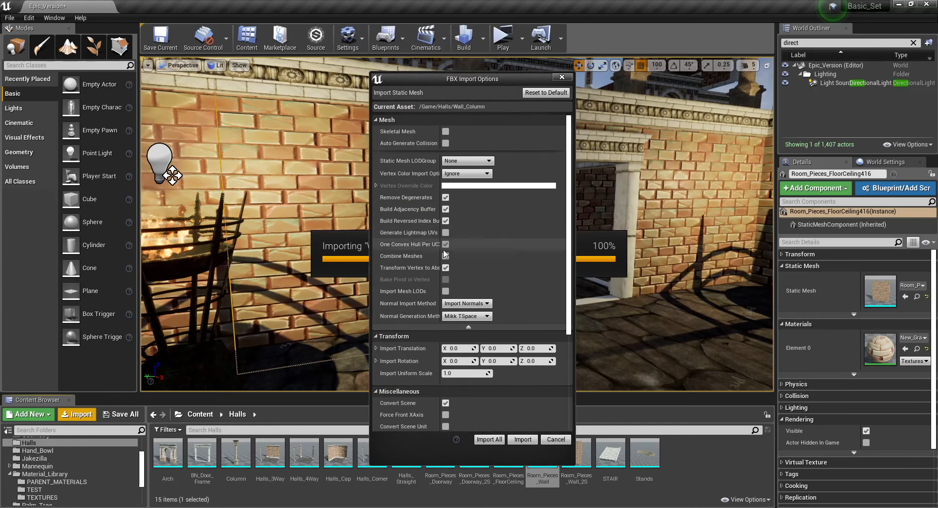
pyautogui.scroll(-5, 484, 245)
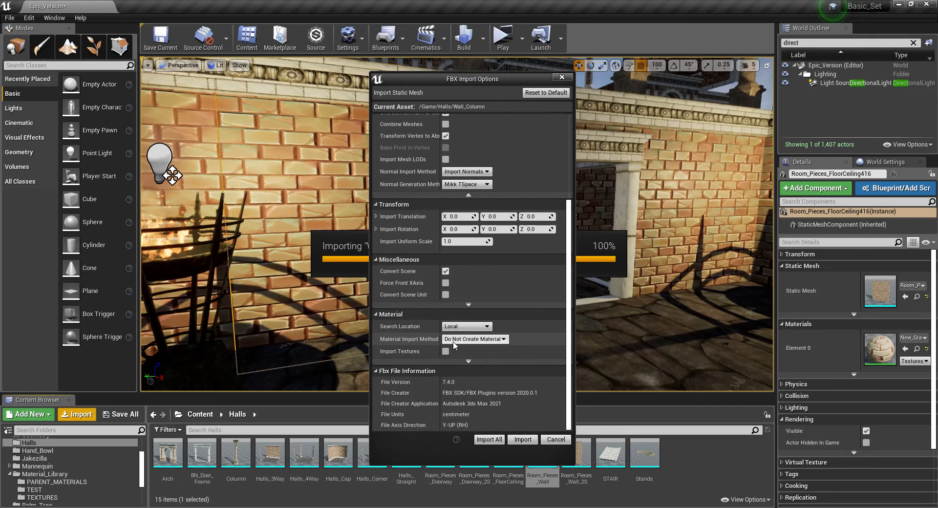
pyautogui.click(522, 439)
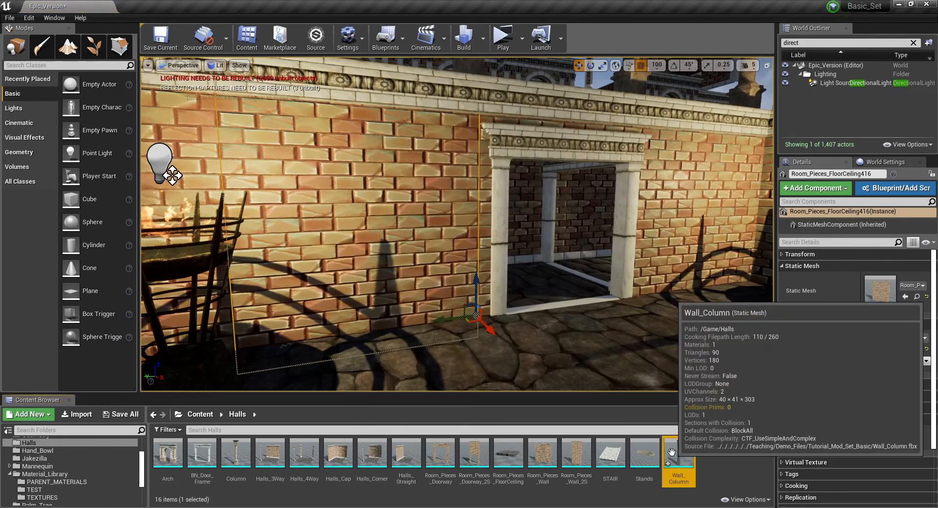
# Assign the door frame's MI_Strip_Tex material to Wall_Column's Element 0 slot and close the mesh editor.
pyautogui.doubleClick(675, 452)
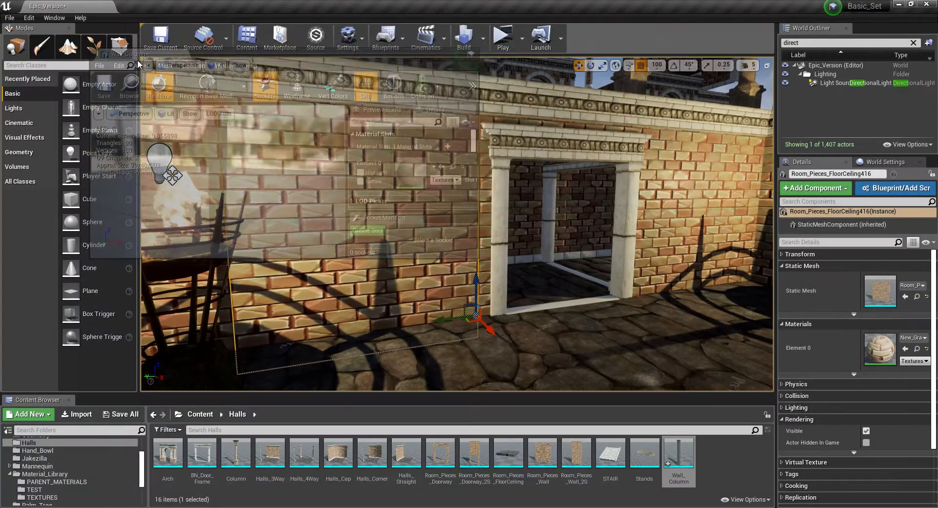
pyautogui.moveTo(174, 37); pyautogui.dragTo(174, 38)
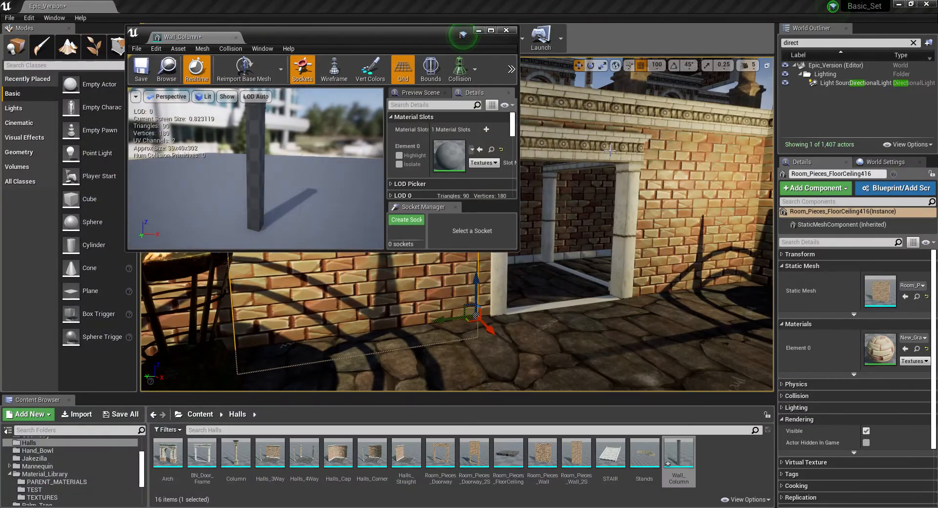
pyautogui.click(624, 160)
pyautogui.click(917, 348)
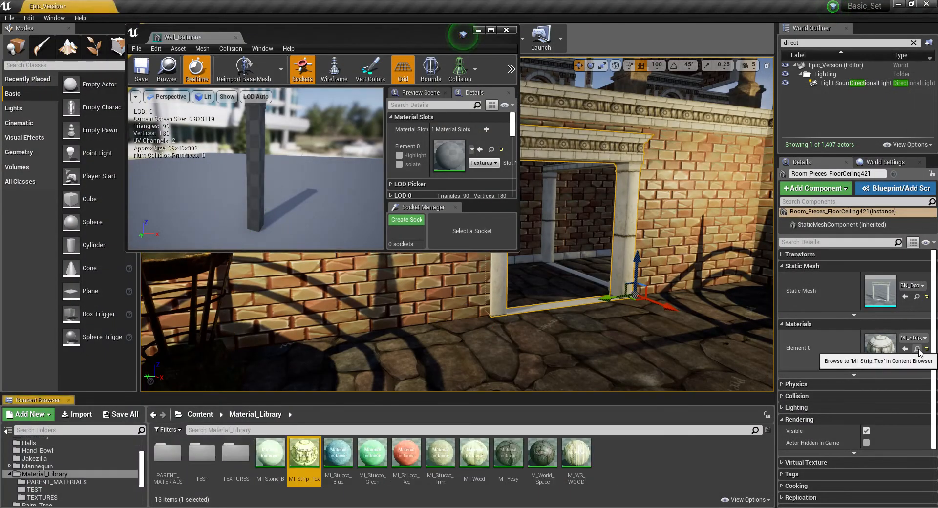
pyautogui.click(480, 149)
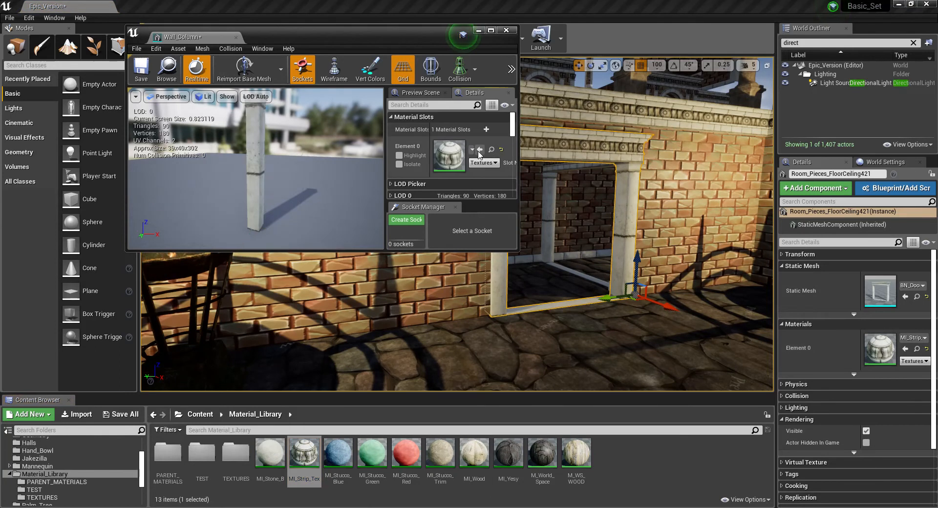
pyautogui.click(236, 37)
# Duplicate the brick wall piece beside the door frame in place and swap the copy's static mesh to Wall_Column.
pyautogui.click(916, 297)
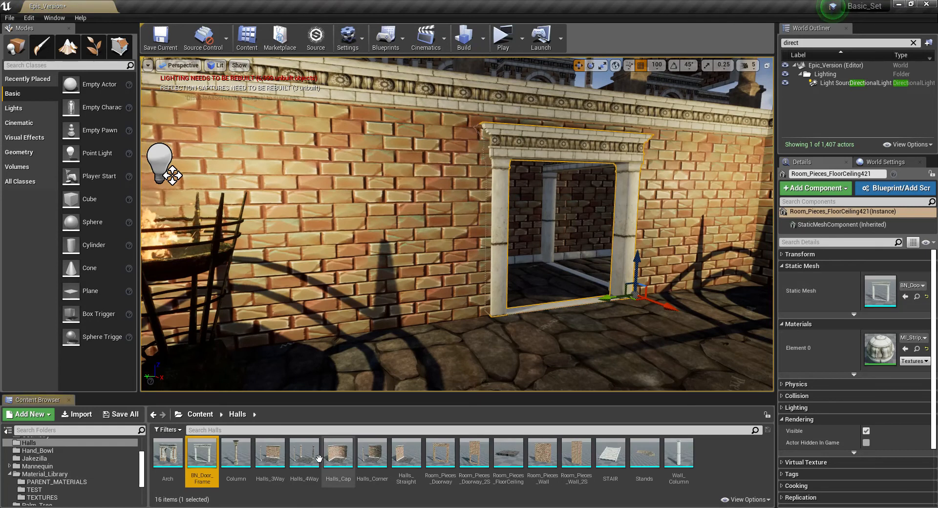
pyautogui.click(679, 457)
pyautogui.click(372, 224)
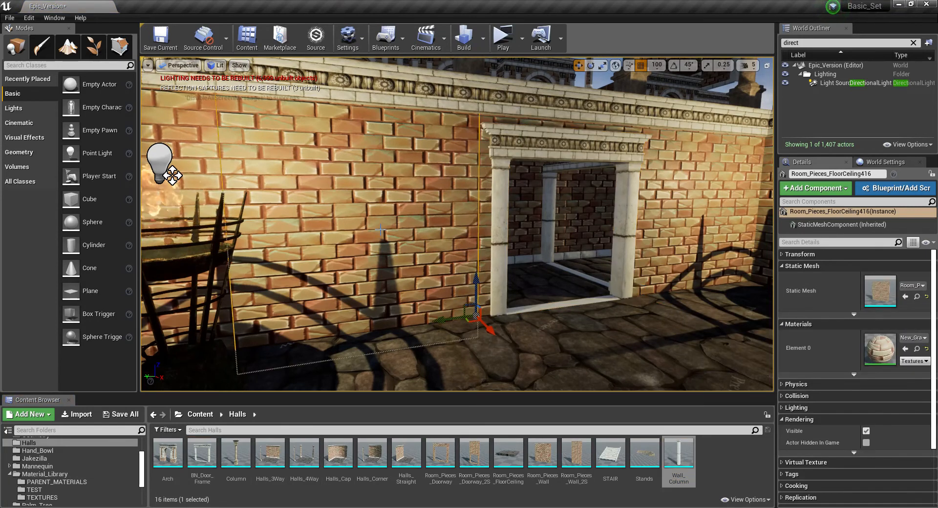
pyautogui.hotkey('ctrl', 'w')
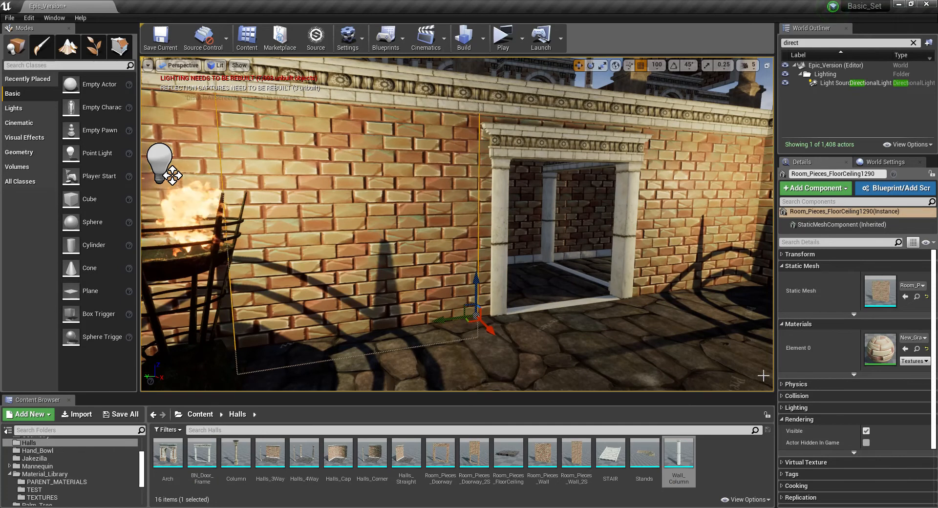
pyautogui.click(905, 297)
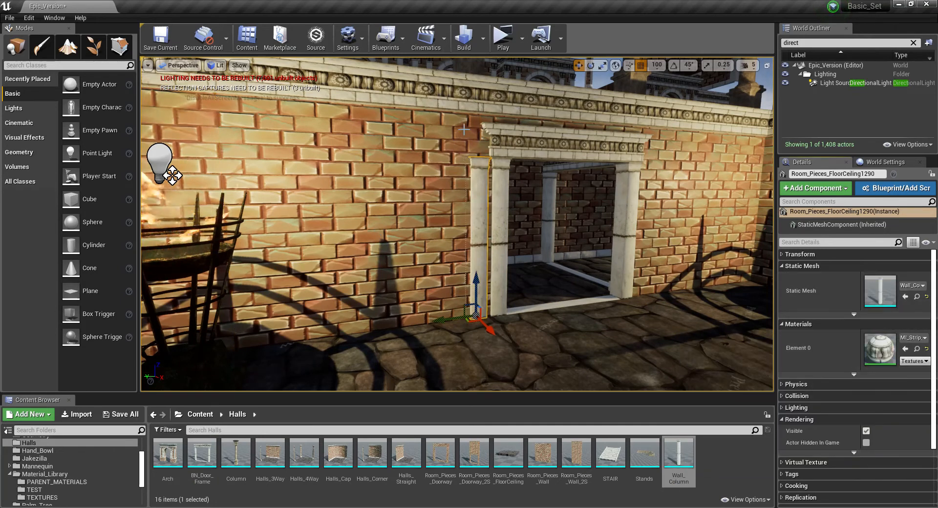
pyautogui.click(465, 124)
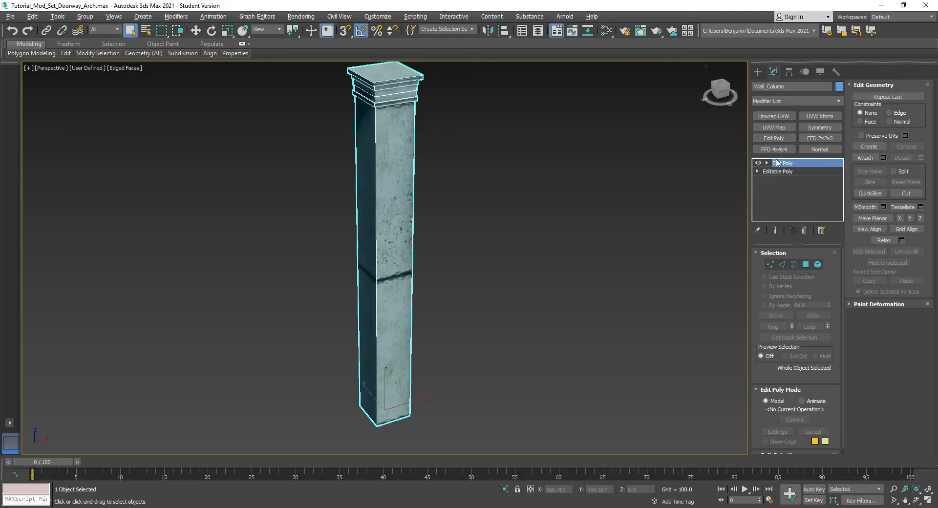
# In 3ds Max, select the column's cap vertices in the Front view and move them up to a Z position of about 390.
pyautogui.click(770, 264)
pyautogui.scroll(-3, 473, 139)
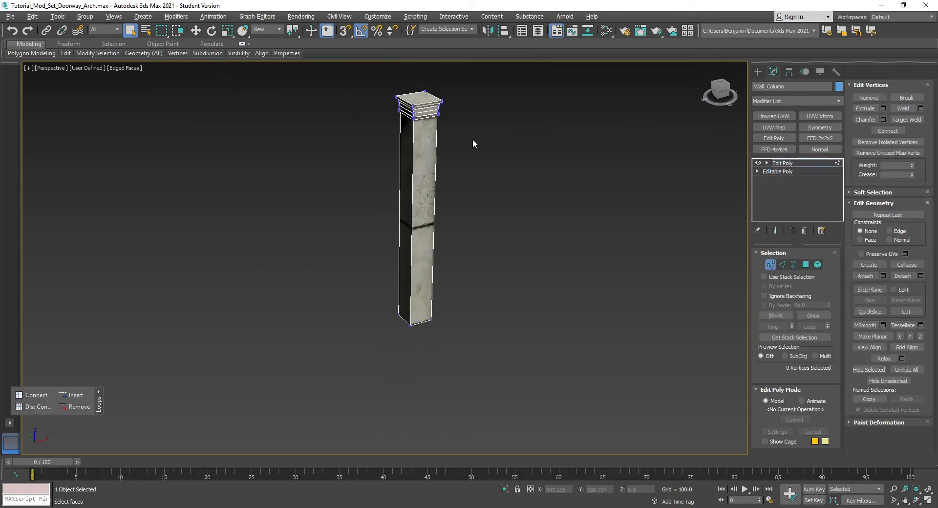
pyautogui.hotkey('alt', 'w')
pyautogui.click(591, 135)
pyautogui.scroll(4, 583, 144)
pyautogui.moveTo(590, 187); pyautogui.dragTo(591, 188)
pyautogui.press('w')
pyautogui.moveTo(566, 141); pyautogui.dragTo(566, 103)
pyautogui.scroll(5, 566, 106)
pyautogui.moveTo(579, 248); pyautogui.dragTo(578, 243)
pyautogui.press('z')
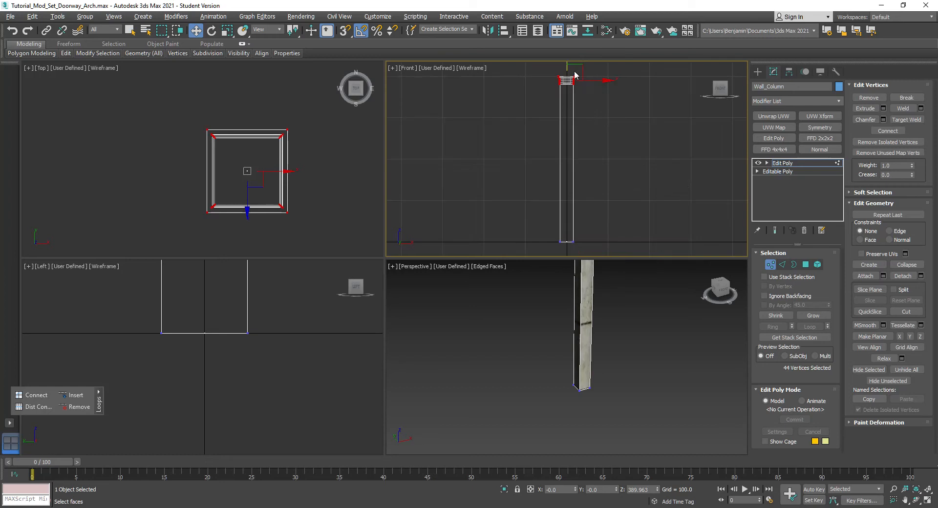
# Add an FFD 2x2x2 modifier to the column and set its upper control points to a Z height of 400.
pyautogui.click(781, 165)
pyautogui.click(820, 138)
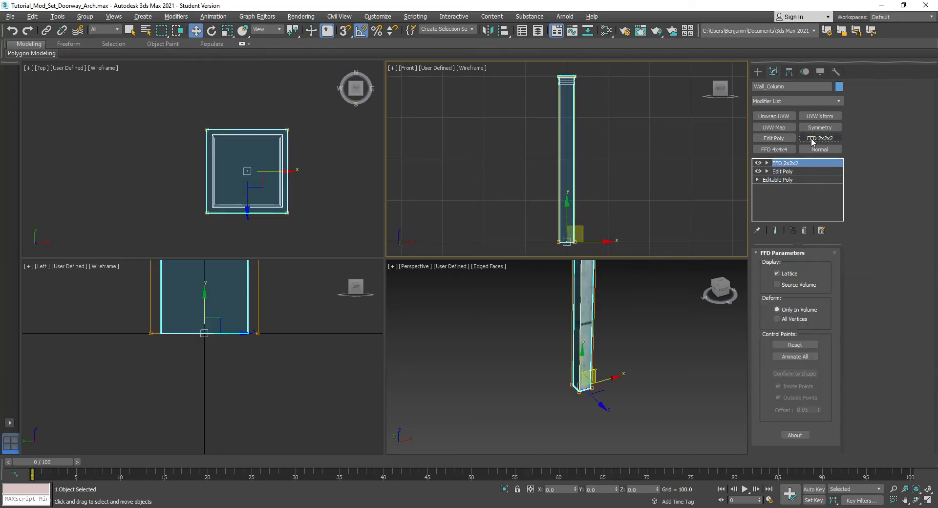
pyautogui.click(767, 163)
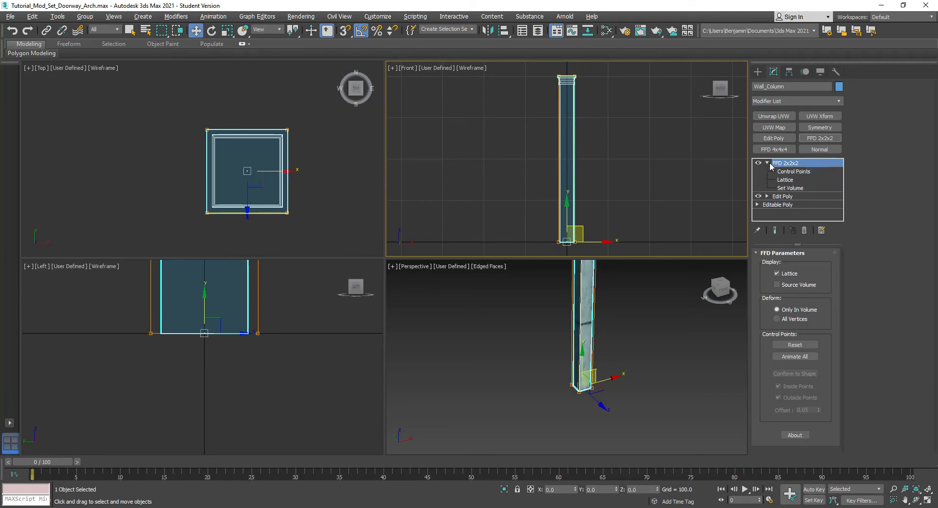
pyautogui.click(792, 171)
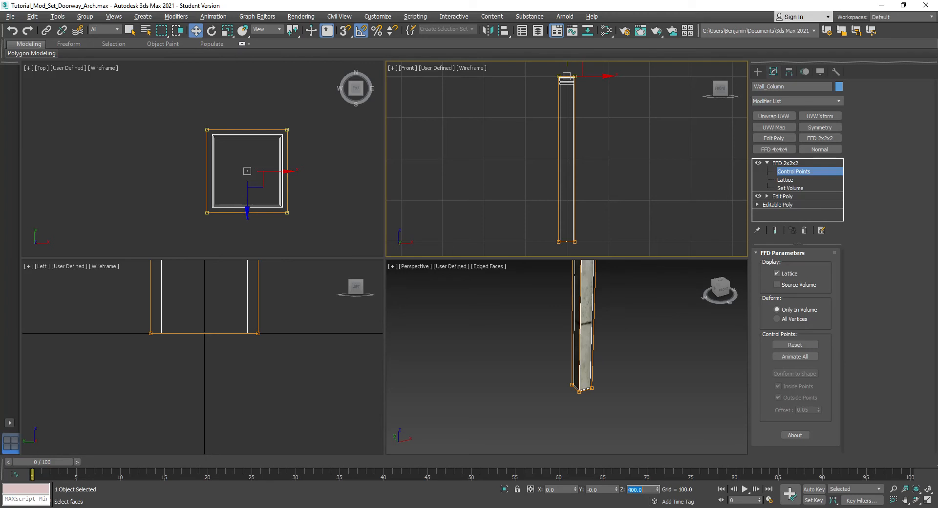
pyautogui.click(785, 163)
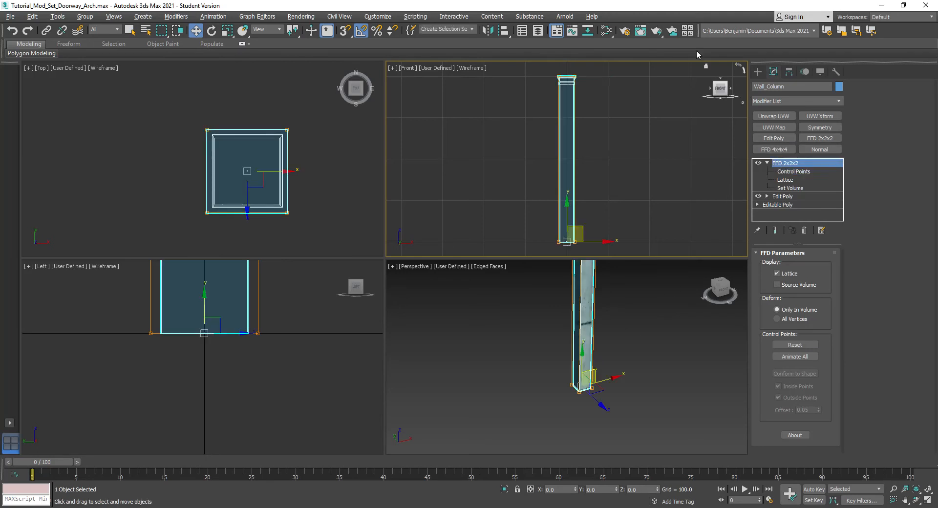
# Export the selected column over the existing Wall_Column FBX and reimport the Wall_Column mesh in Unreal Editor.
pyautogui.click(11, 16)
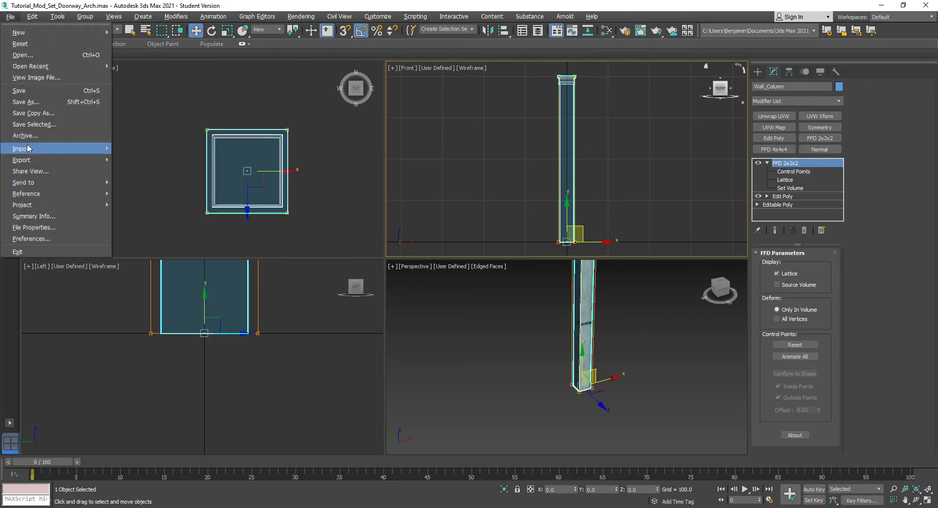
pyautogui.moveTo(29, 160)
pyautogui.click(131, 175)
pyautogui.doubleClick(88, 77)
pyautogui.click(519, 273)
pyautogui.click(536, 387)
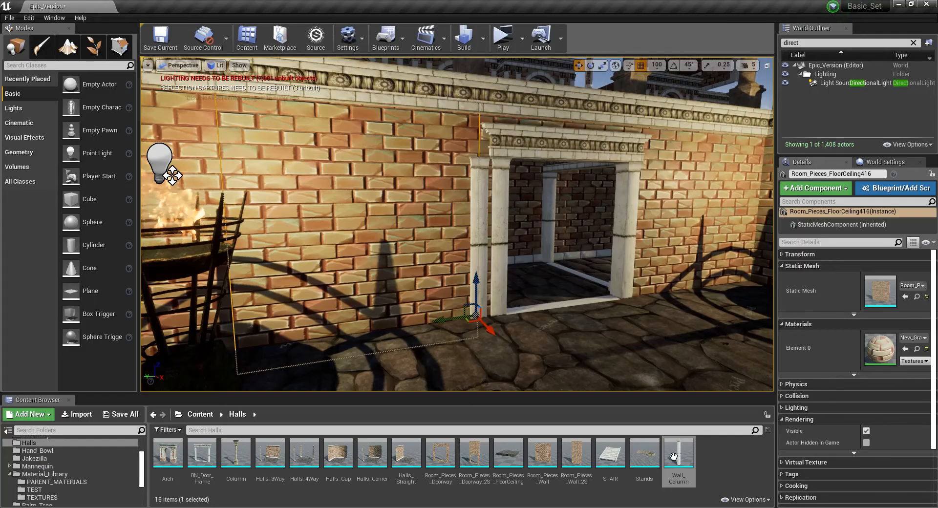
pyautogui.rightClick(677, 469)
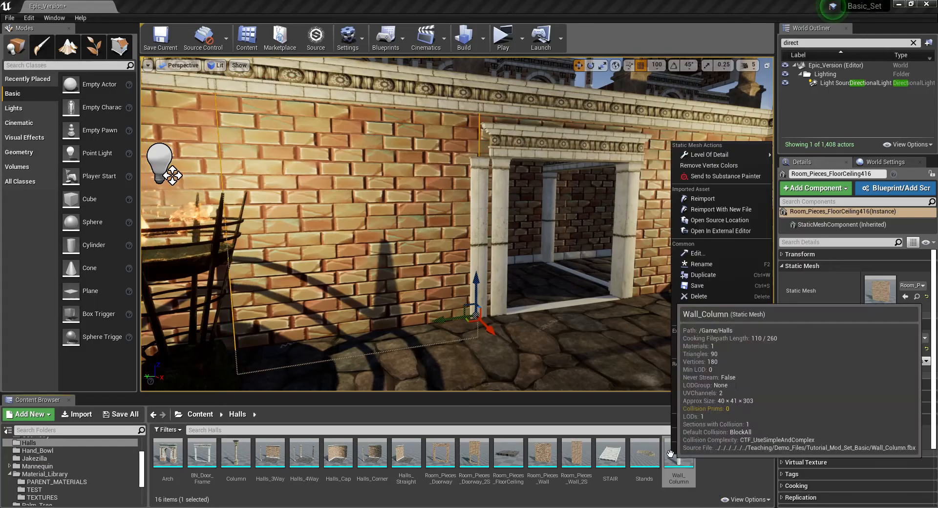
pyautogui.click(717, 198)
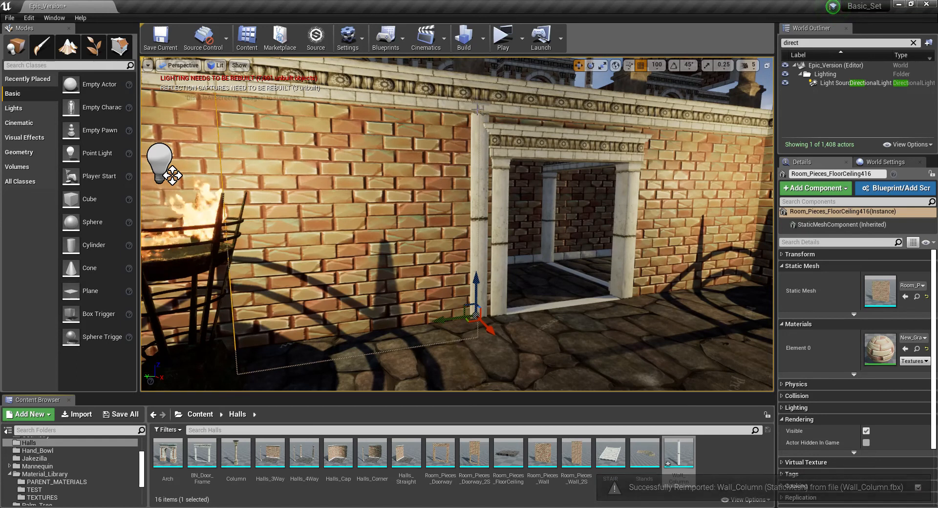
pyautogui.moveTo(482, 114); pyautogui.dragTo(495, 115, button='right')
pyautogui.press('w')
pyautogui.moveTo(459, 172)
pyautogui.mouseDown(button='right')
pyautogui.moveTo(462, 149)
pyautogui.moveTo(459, 171)
pyautogui.mouseUp(button='right')
pyautogui.click(462, 144)
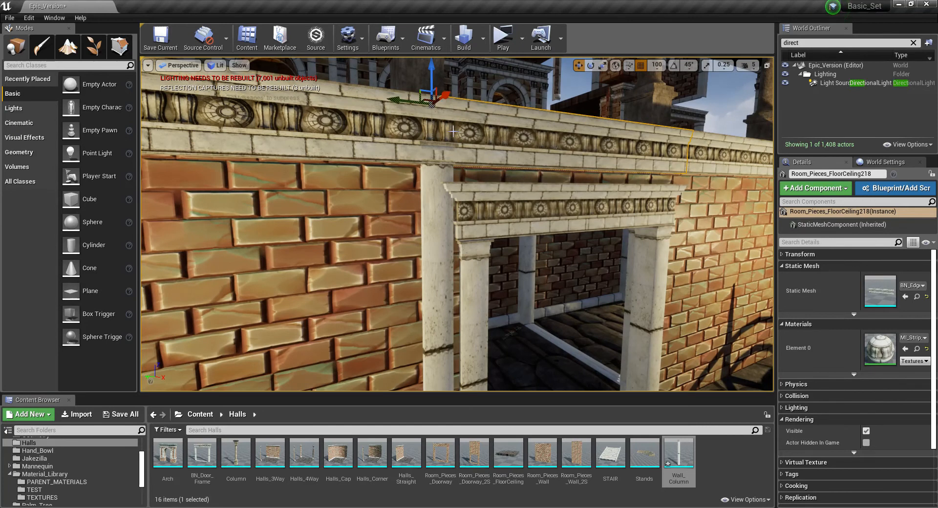
pyautogui.keyDown('ctrl'); pyautogui.click(434, 183); pyautogui.keyUp('ctrl')
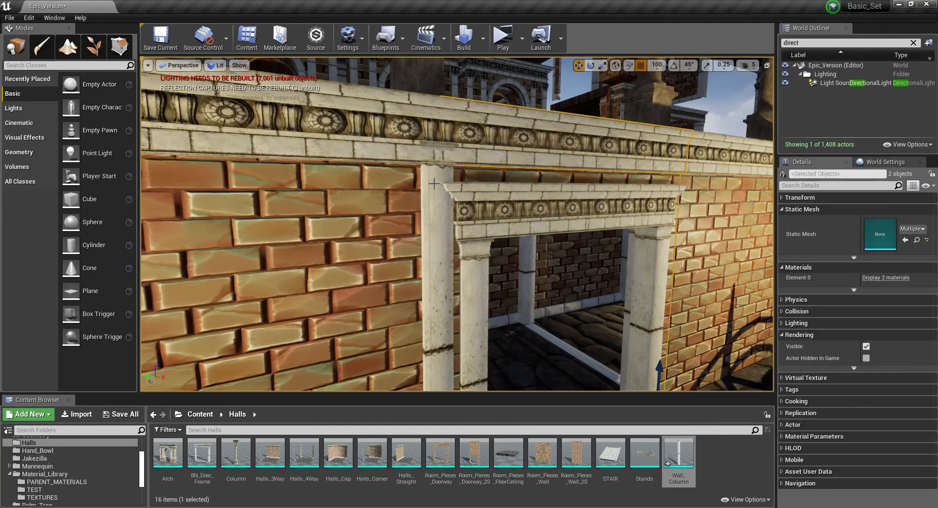
pyautogui.keyDown('ctrl'); pyautogui.click(431, 168); pyautogui.keyUp('ctrl')
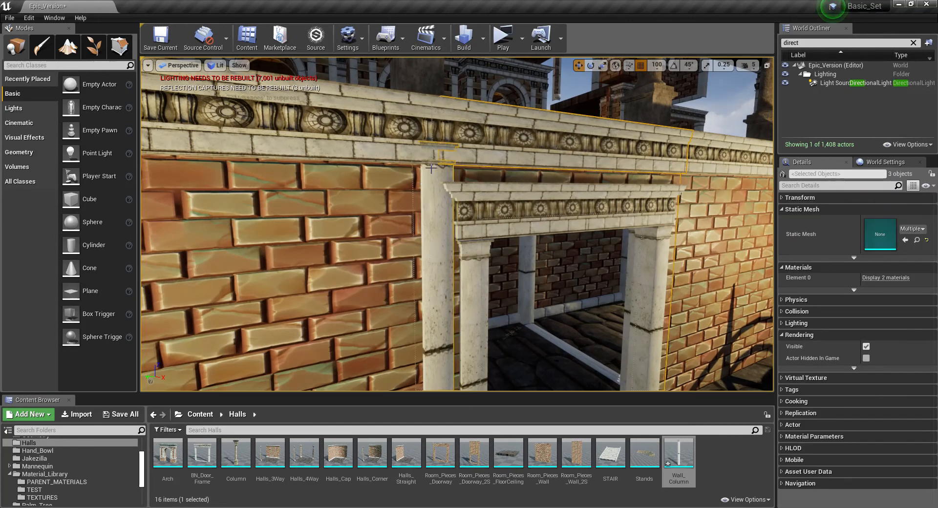
# Select the edge trim, doorway wall, floor and new wall column together and show only these actors.
pyautogui.click(459, 106)
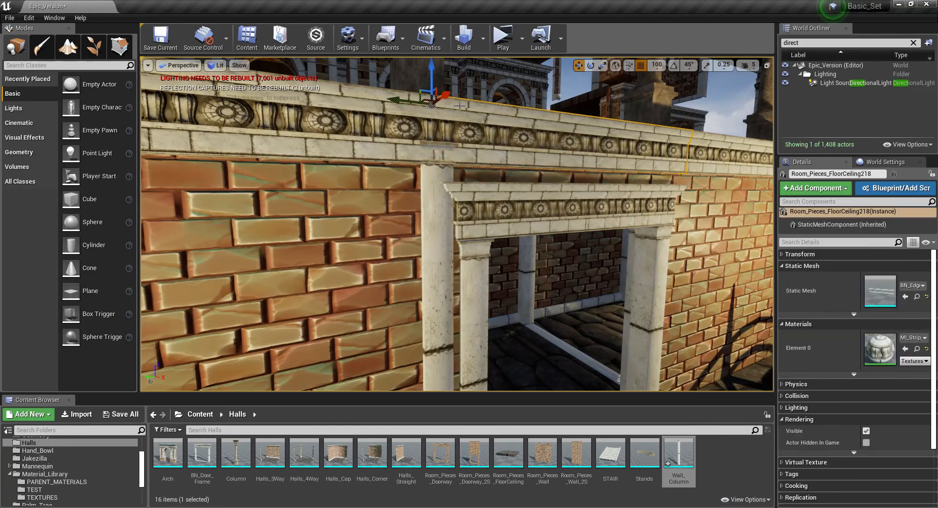
pyautogui.keyDown('ctrl'); pyautogui.click(498, 177); pyautogui.keyUp('ctrl')
pyautogui.moveTo(503, 180); pyautogui.dragTo(530, 235, button='right')
pyautogui.keyDown('ctrl'); pyautogui.click(520, 361); pyautogui.keyUp('ctrl')
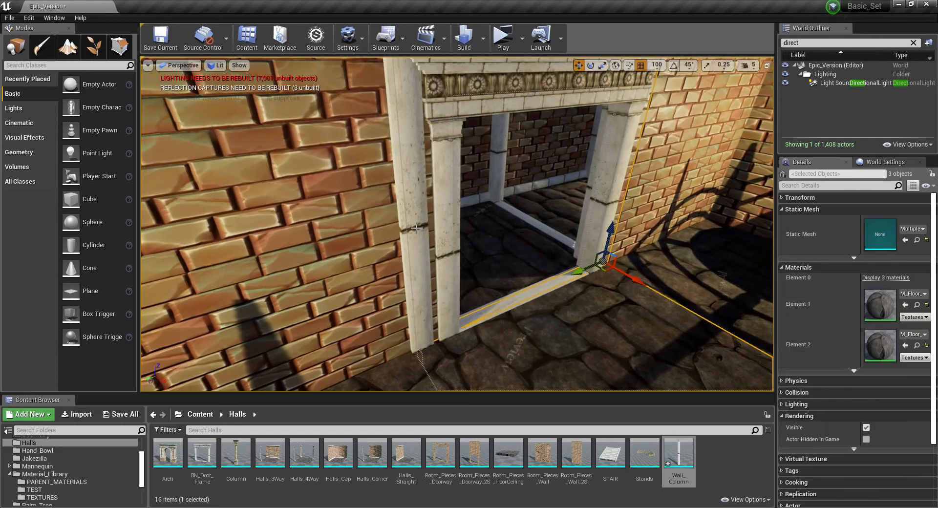
pyautogui.keyDown('ctrl'); pyautogui.click(406, 135); pyautogui.keyUp('ctrl')
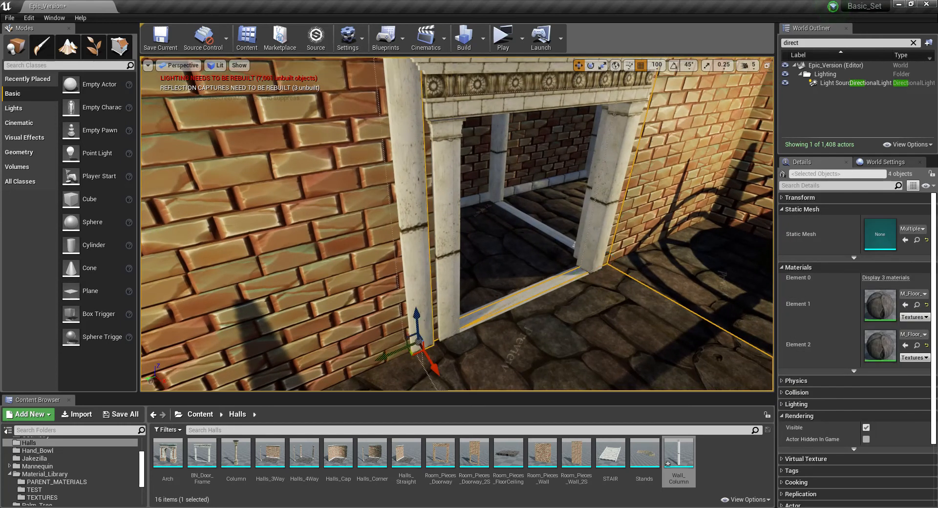
pyautogui.rightClick(406, 134)
pyautogui.moveTo(508, 337)
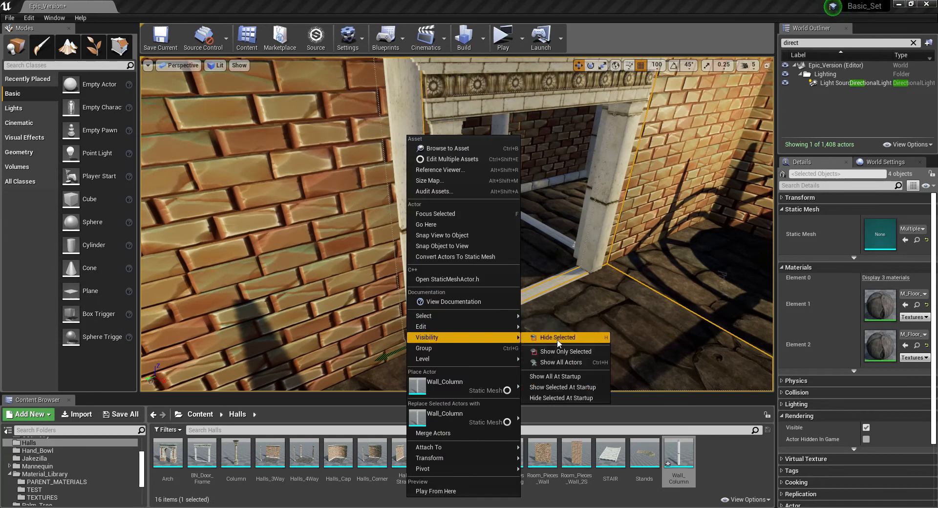
pyautogui.click(566, 351)
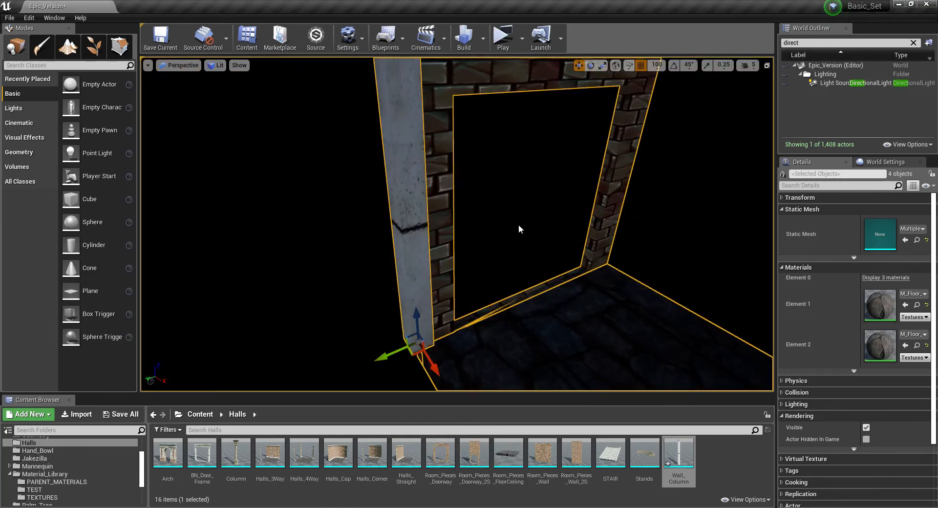
pyautogui.press('f')
pyautogui.moveTo(517, 227); pyautogui.dragTo(518, 229, button='right')
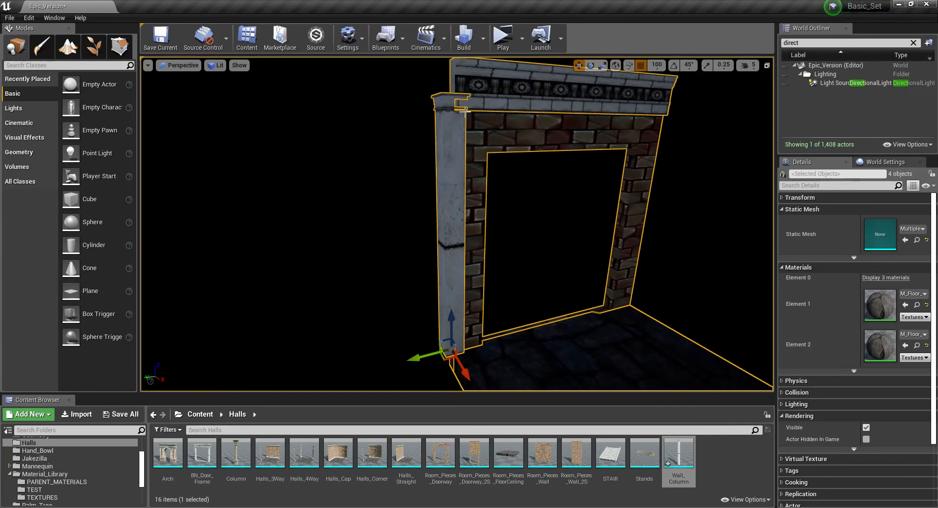
# Try a reduced Z scale on the wall column so that it ends beneath the edge trim.
pyautogui.click(826, 198)
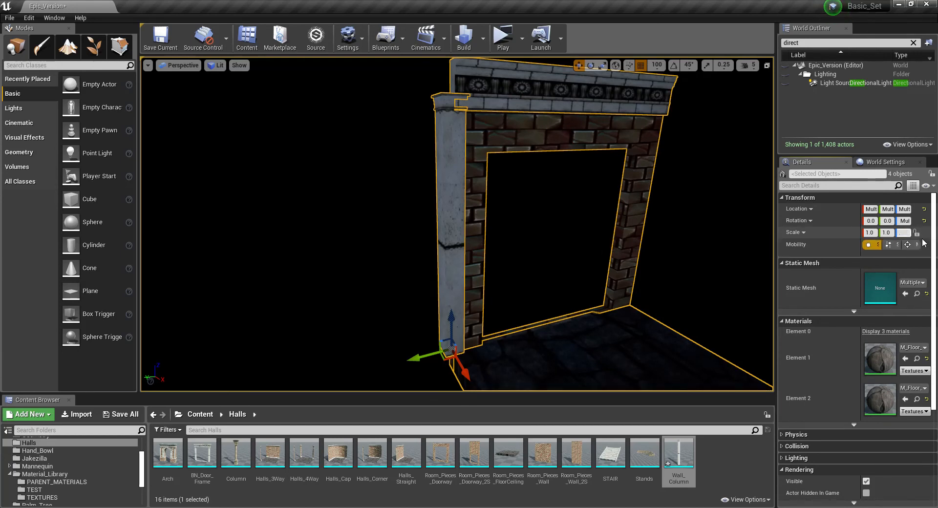
pyautogui.scroll(2, 388, 149)
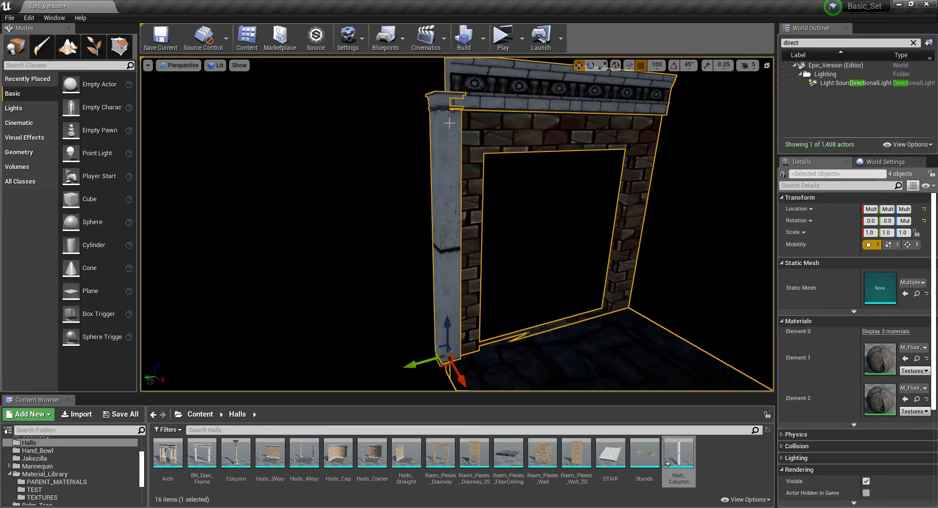
pyautogui.click(449, 123)
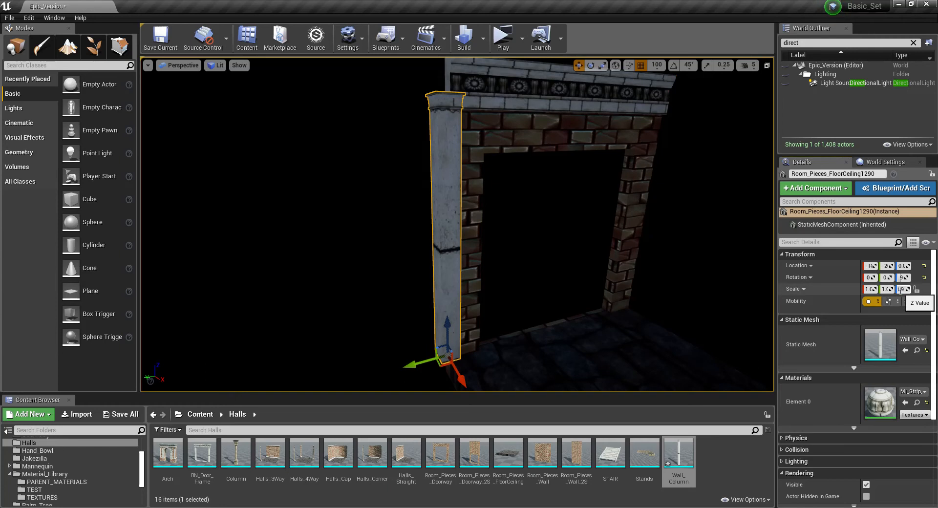
pyautogui.moveTo(900, 290); pyautogui.dragTo(883, 316)
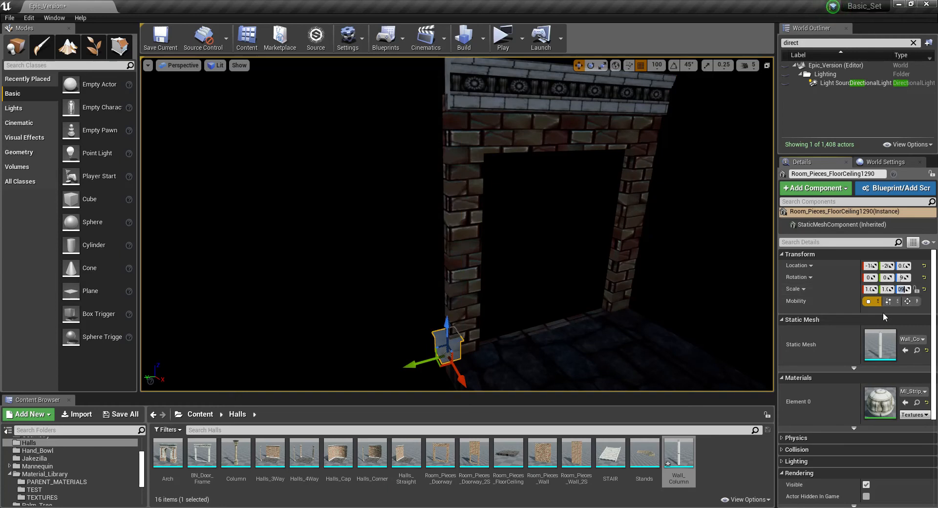
pyautogui.press('Return')
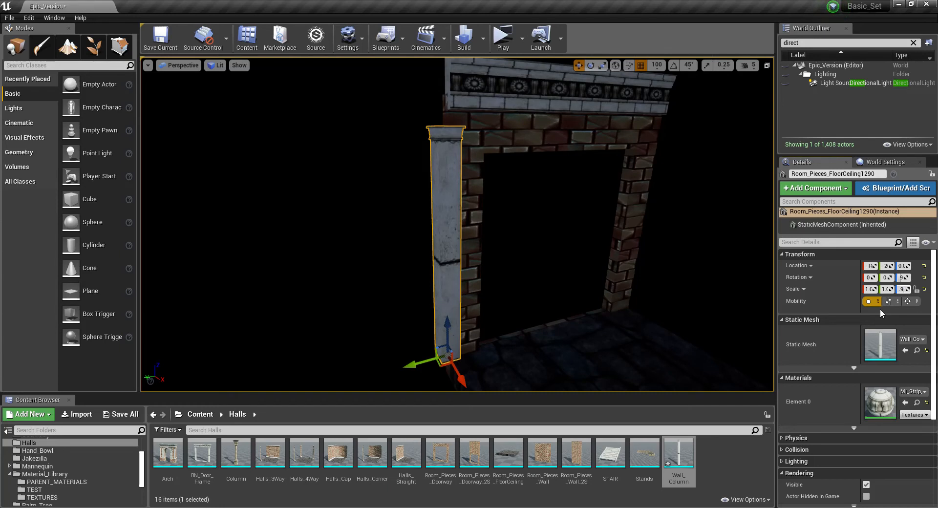
pyautogui.press('Return')
# Examine how the shortened column meets the edge trim above it and undo the last change.
pyautogui.press('w')
pyautogui.moveTo(497, 141); pyautogui.dragTo(497, 109, button='right')
pyautogui.press('s')
pyautogui.press('w')
pyautogui.press('q')
pyautogui.press('s')
pyautogui.click(498, 109)
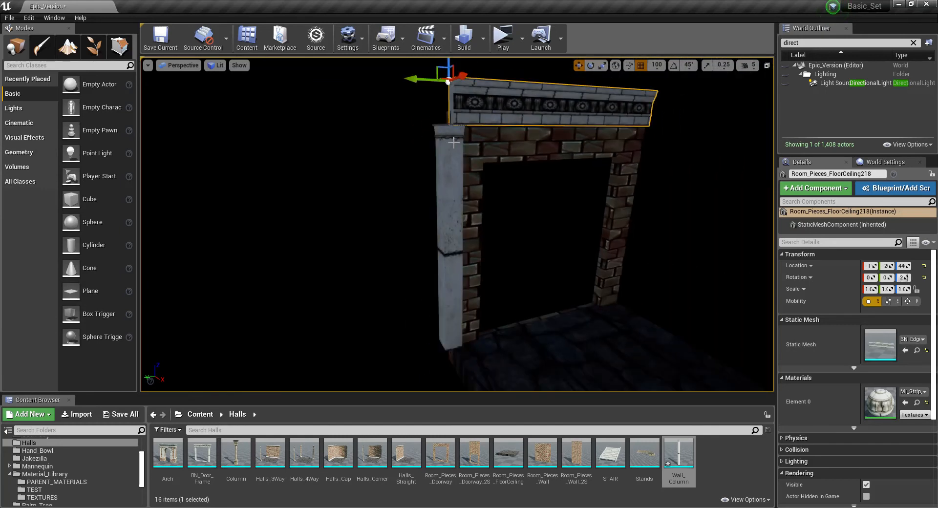
pyautogui.hotkey('ctrl', 'z')
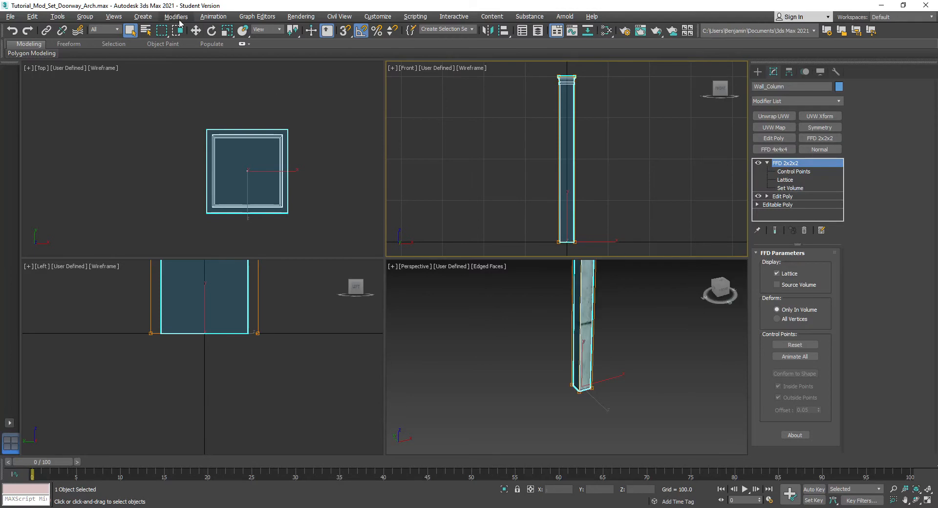
# In 3ds Max, scale the Wall_Column object non-uniformly to 95 percent along Z.
pyautogui.click(225, 31)
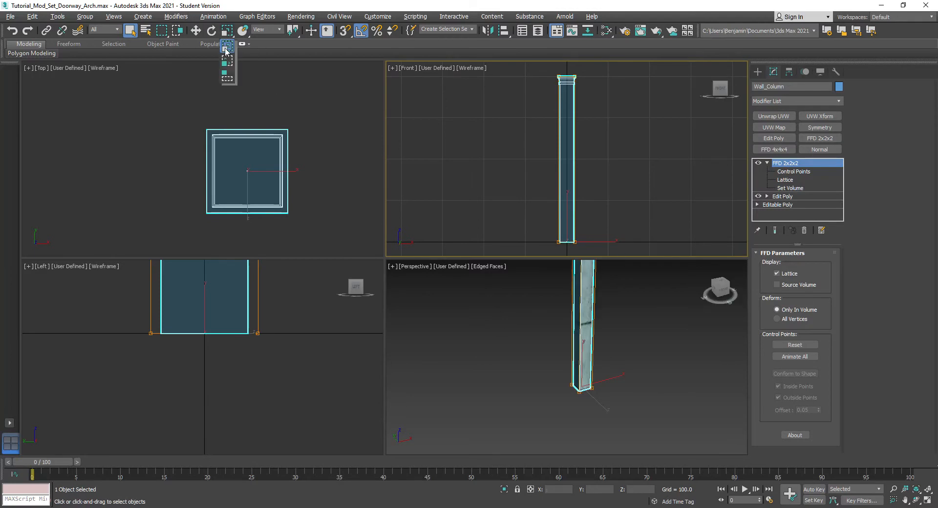
pyautogui.moveTo(228, 65); pyautogui.dragTo(228, 61)
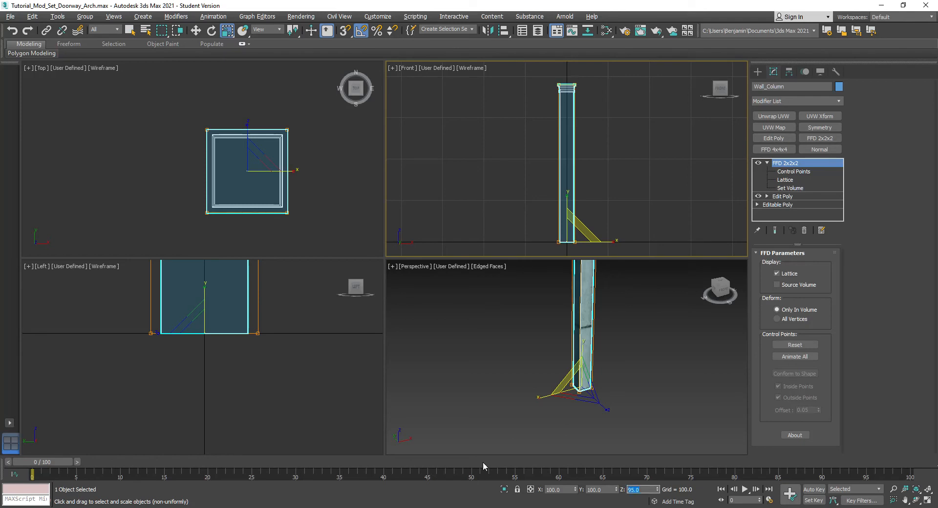
# Reset the transform of the selected Wall_Column with the Reset XForm utility.
pyautogui.click(836, 71)
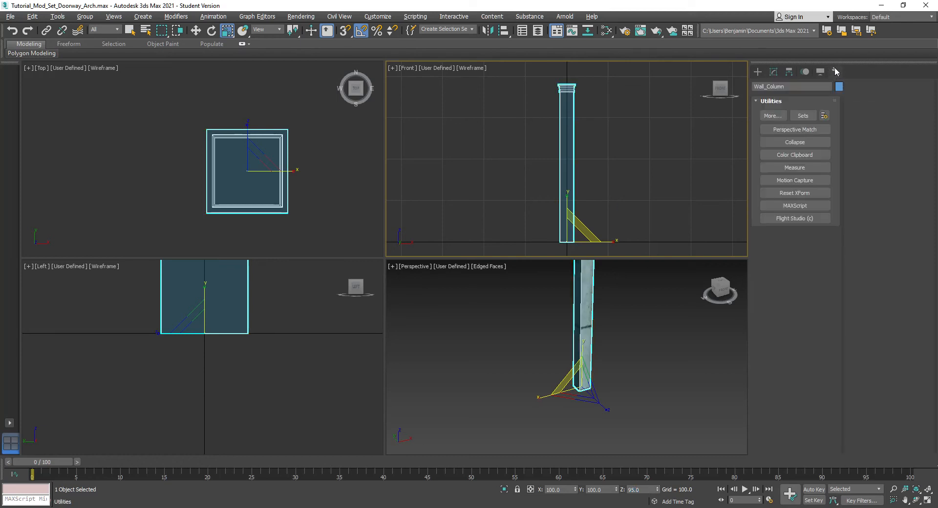
pyautogui.click(777, 116)
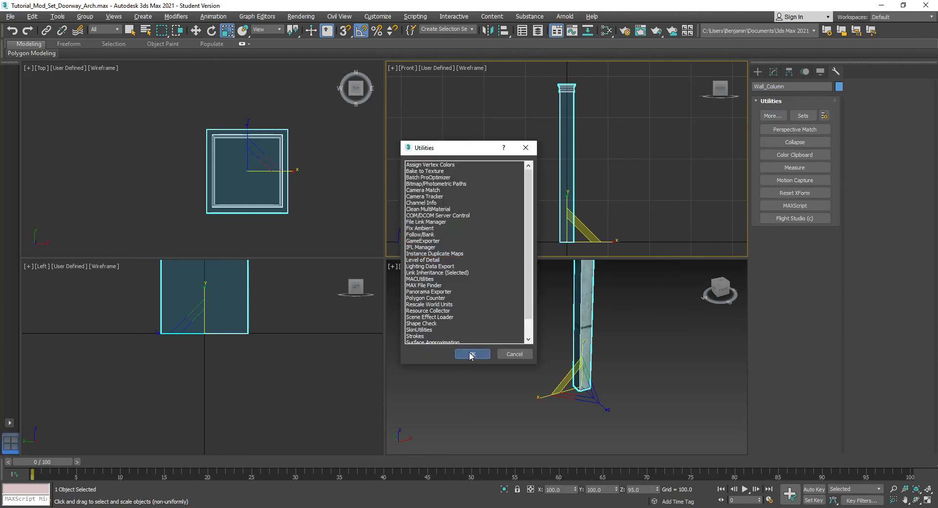
pyautogui.click(471, 354)
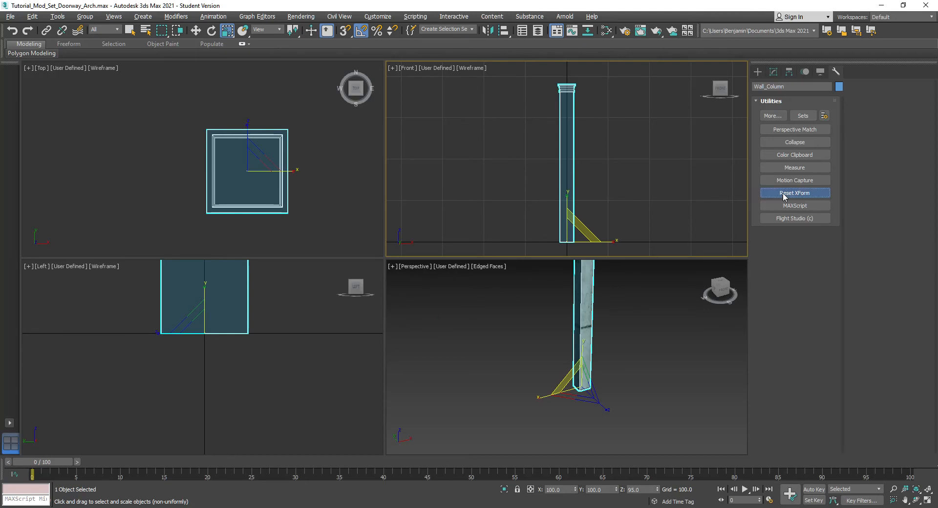
pyautogui.click(787, 194)
pyautogui.click(784, 251)
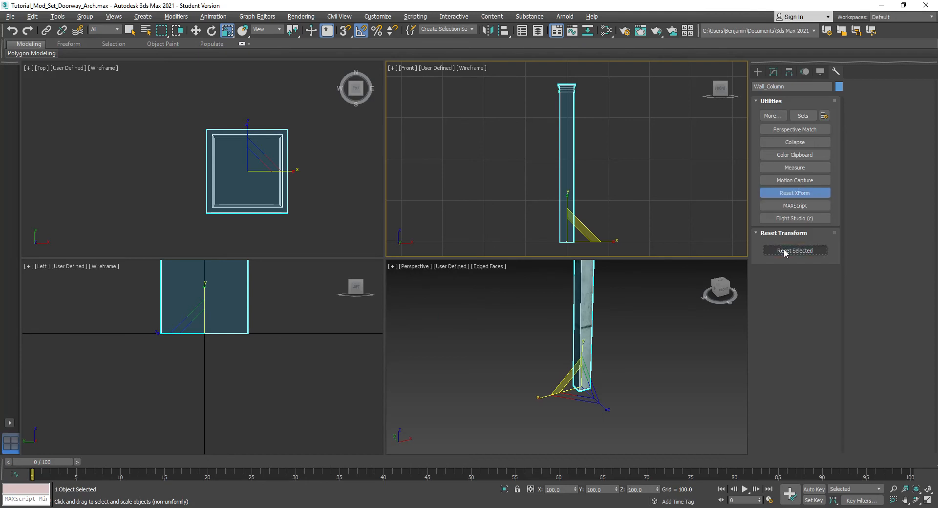
# Collapse Wall_Column's entire modifier stack to Editable Poly and add a fresh Edit Poly modifier.
pyautogui.click(774, 71)
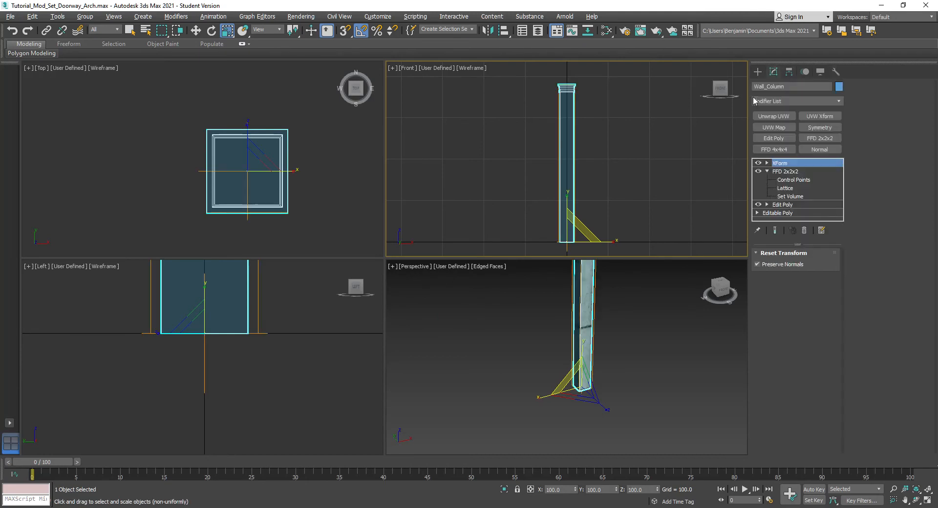
pyautogui.rightClick(781, 164)
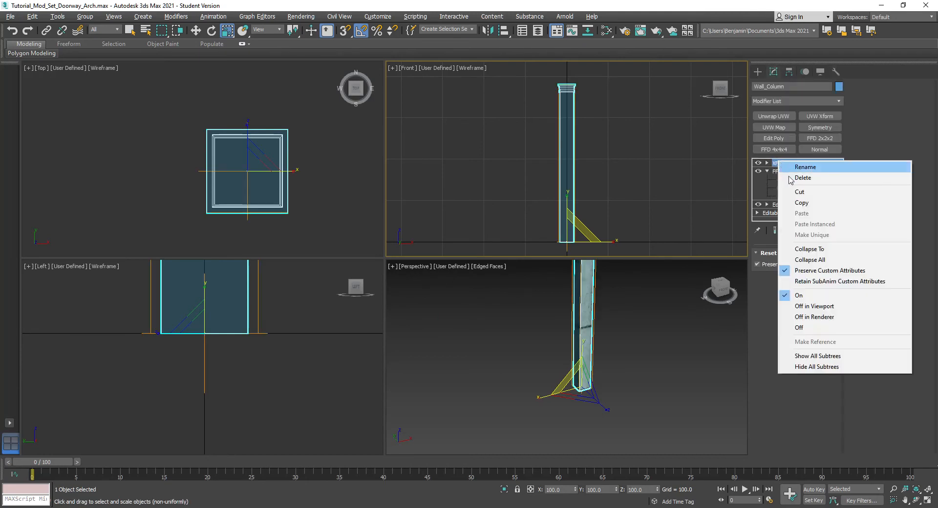
pyautogui.click(812, 261)
pyautogui.click(520, 290)
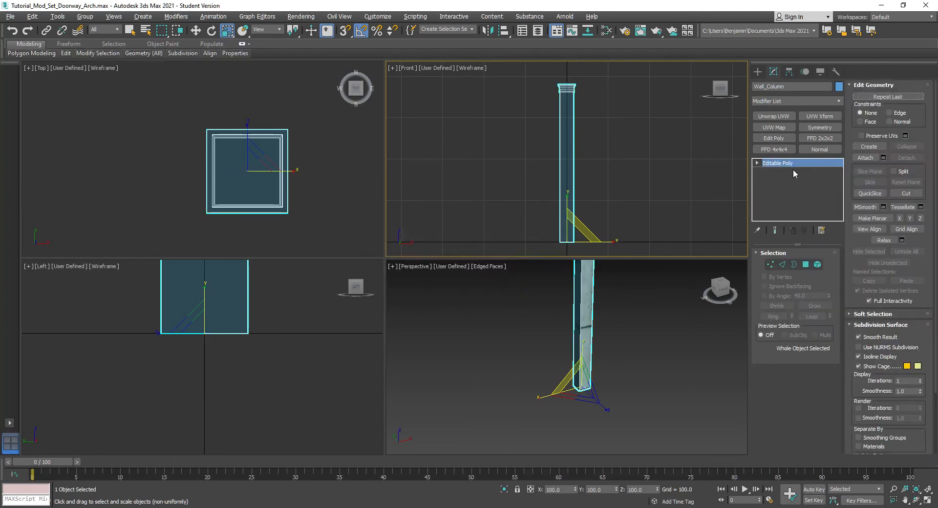
pyautogui.click(774, 138)
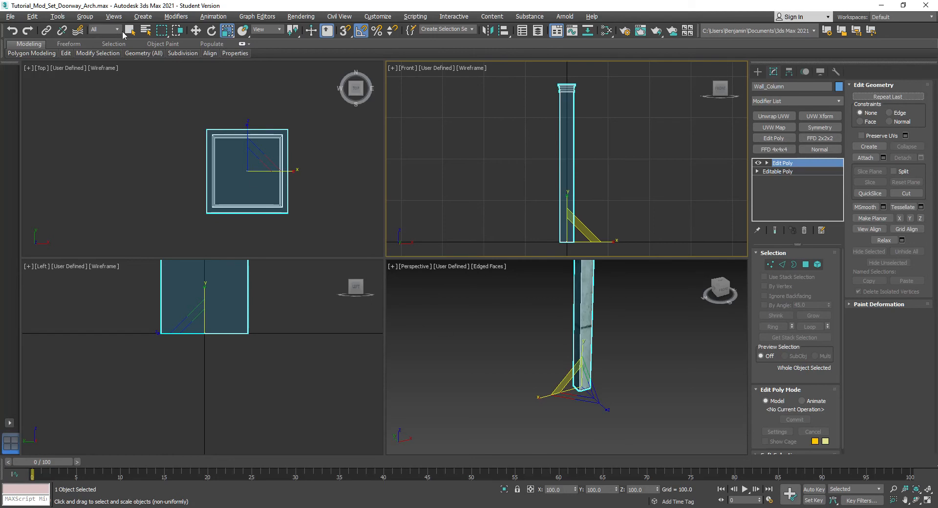
# Export only the selected column as FBX, overwriting the existing Wall_Column file in Tutorial_Mod_Set_Basic.
pyautogui.click(10, 18)
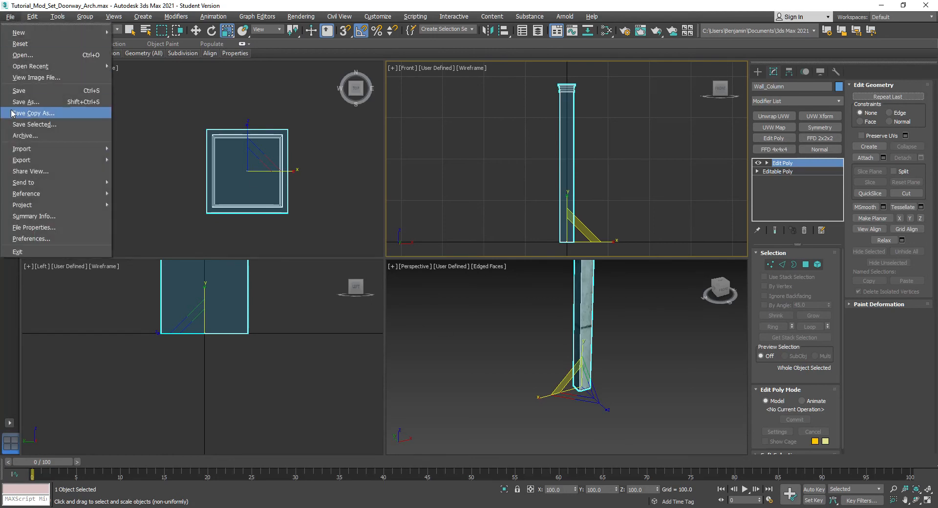
pyautogui.moveTo(29, 164)
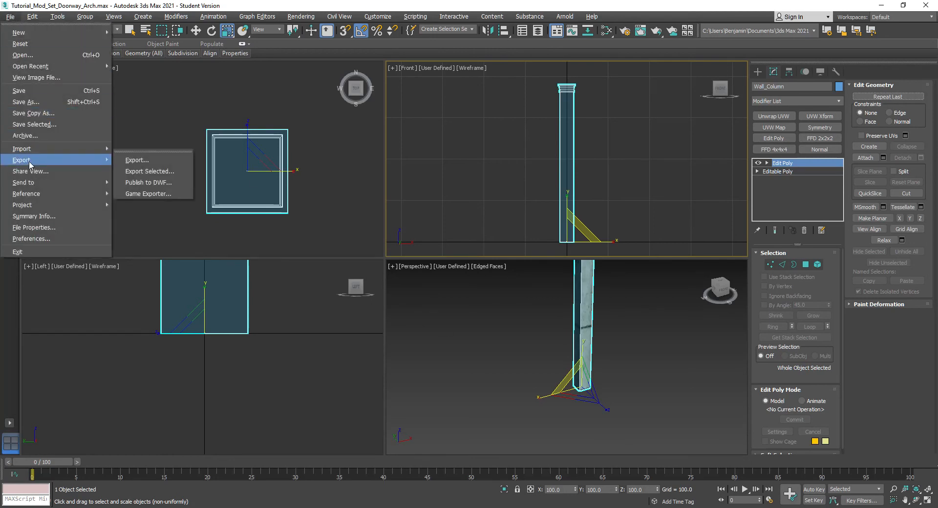
pyautogui.click(157, 171)
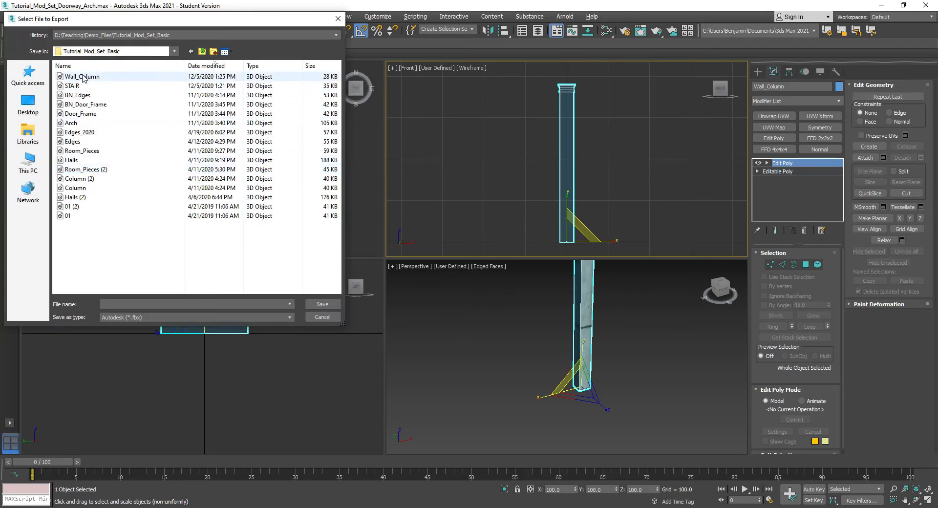
pyautogui.doubleClick(83, 77)
pyautogui.click(522, 273)
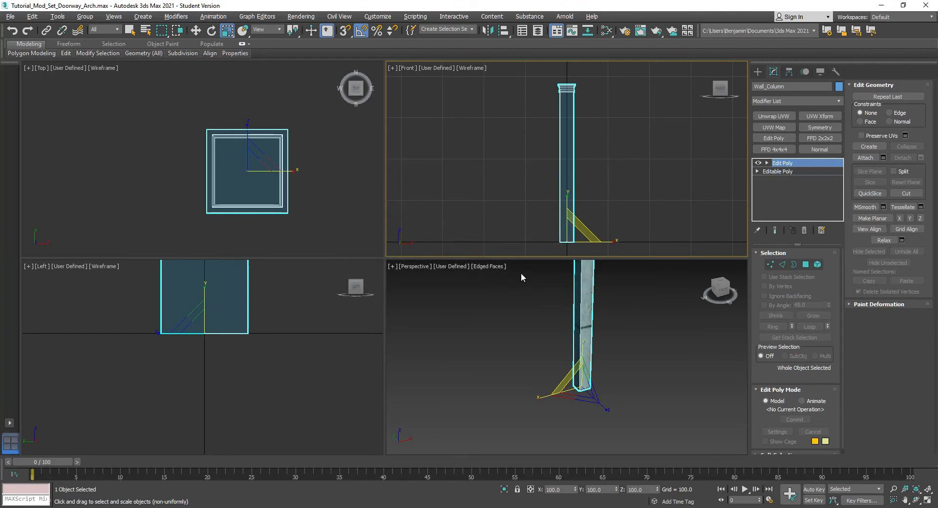
pyautogui.click(526, 388)
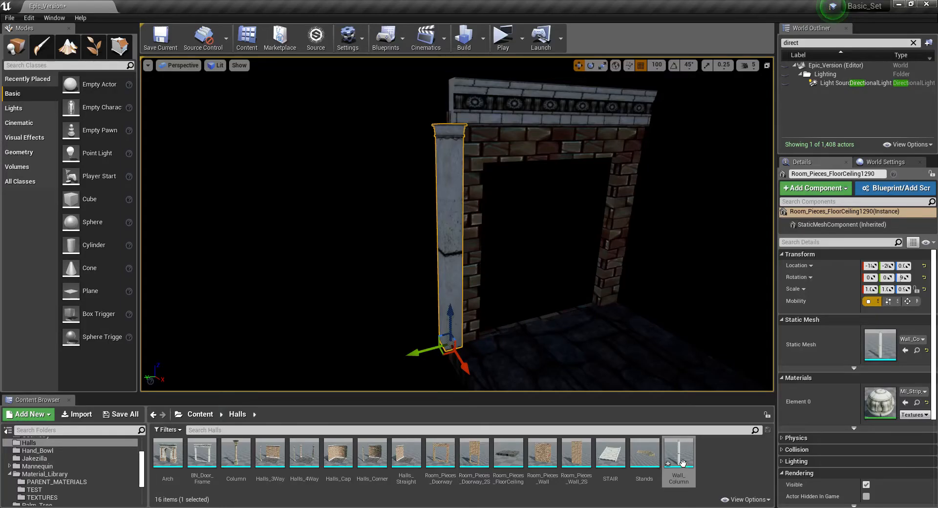
# In Unreal Editor, reimport the Wall_Column static mesh and set the placed column's Z scale to 1.
pyautogui.rightClick(683, 463)
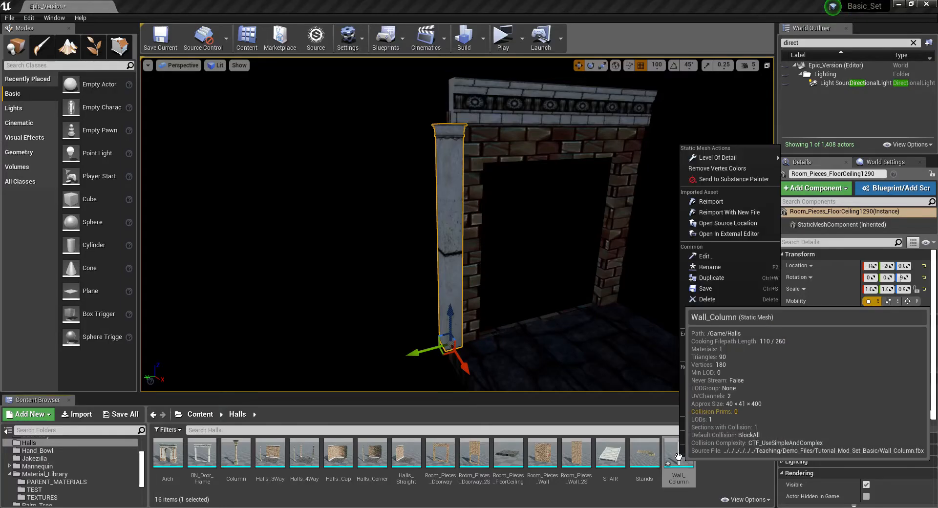
pyautogui.click(715, 208)
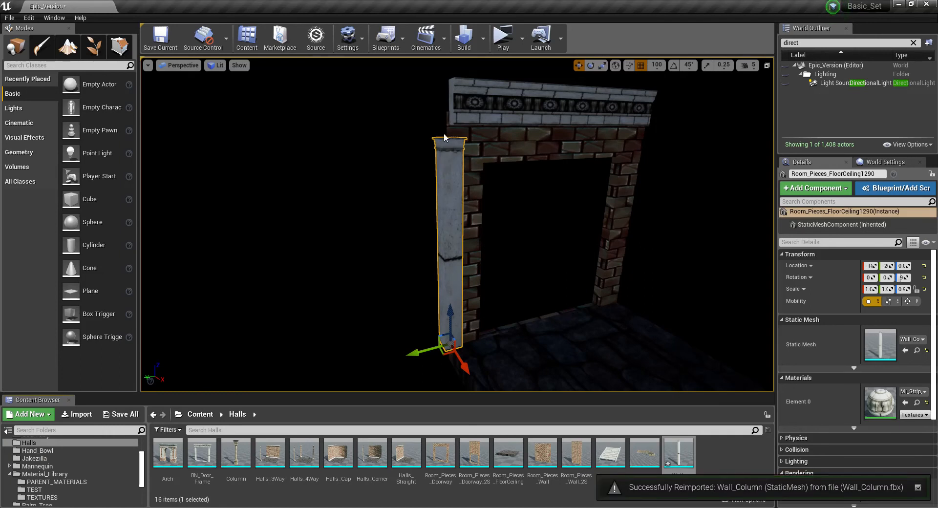
pyautogui.click(902, 290)
pyautogui.write('1')
pyautogui.press('Return')
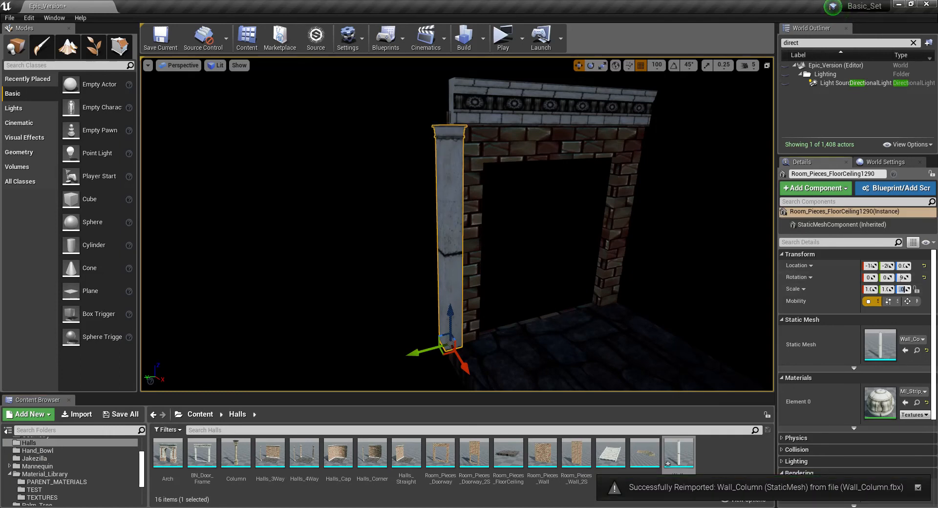
# Show all hidden level actors again and bring the torch-lit wall between the two doorways into view.
pyautogui.moveTo(576, 239); pyautogui.dragTo(552, 259, button='right')
pyautogui.hotkey('ctrl', 'h')
pyautogui.press('s')
pyautogui.moveTo(479, 222)
pyautogui.mouseDown(button='right')
pyautogui.moveTo(492, 233)
pyautogui.moveTo(478, 223)
pyautogui.mouseUp(button='right')
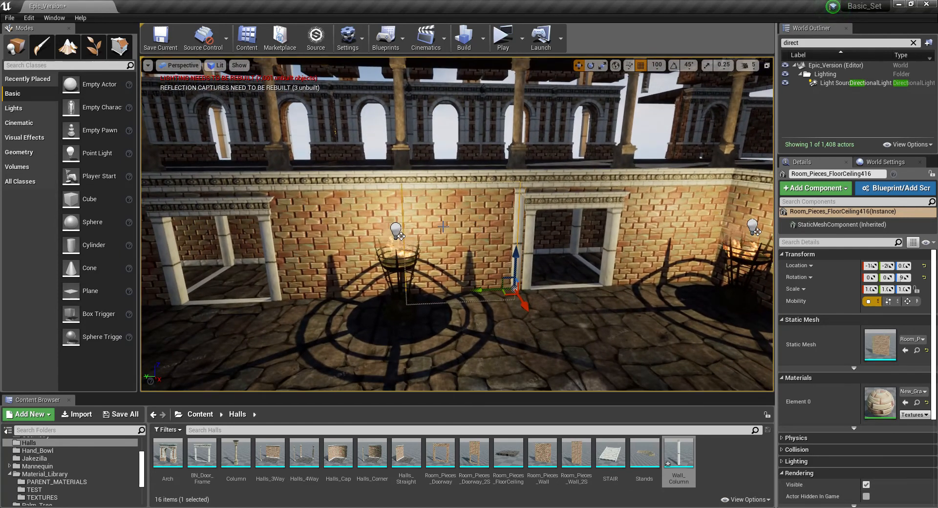
# Duplicate the brick wall piece behind the torch and change the copy's static mesh to Wall_Column.
pyautogui.click(373, 218)
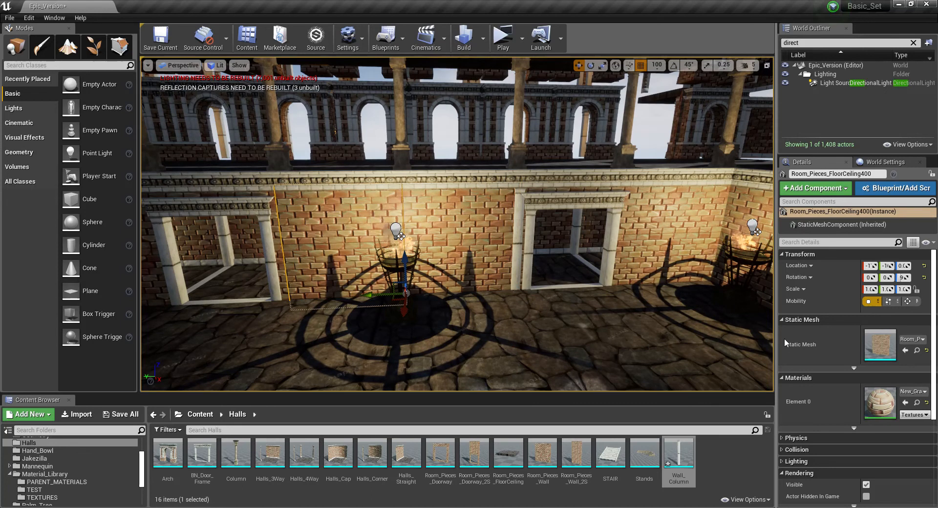
pyautogui.hotkey('ctrl', 'w')
pyautogui.click(905, 350)
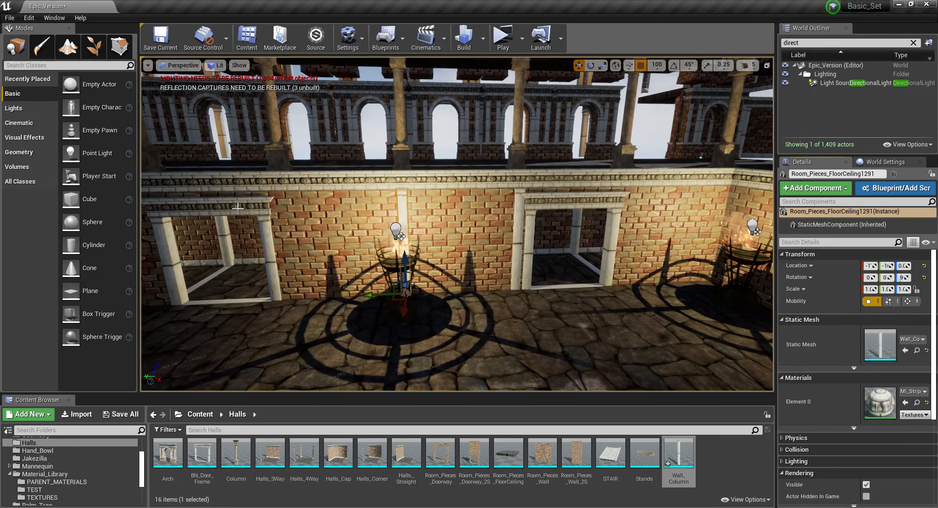
# Duplicate the doorway wall piece beside the torch and change the copy's static mesh to Wall_Column.
pyautogui.click(248, 194)
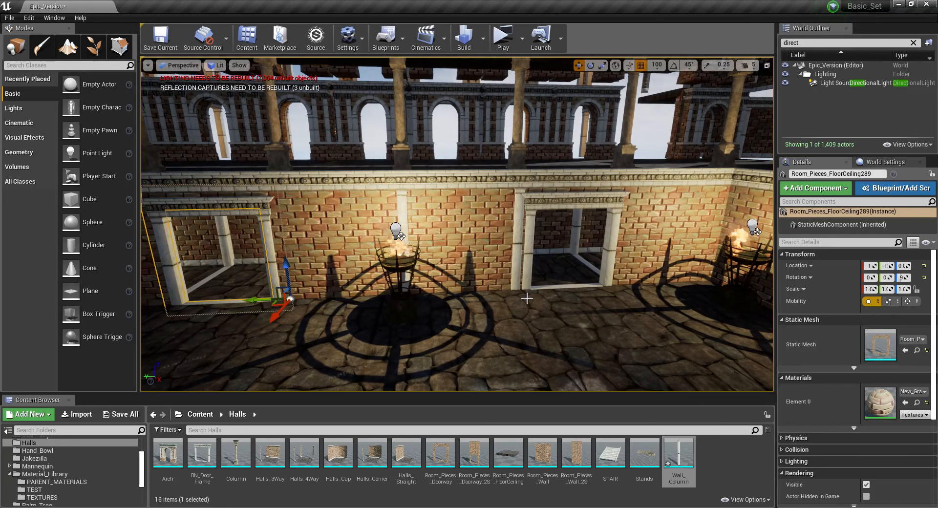
pyautogui.moveTo(592, 338); pyautogui.dragTo(592, 341, button='right')
pyautogui.hotkey('ctrl', 'w')
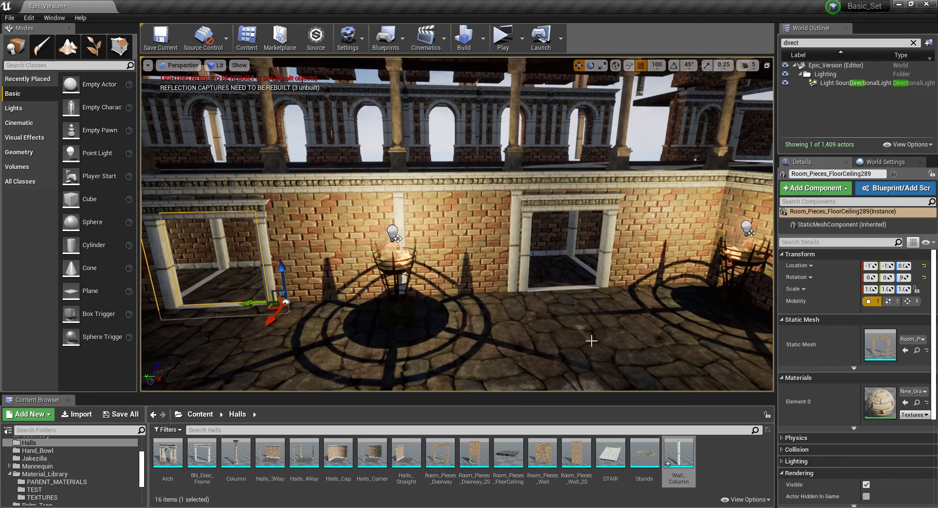
pyautogui.click(906, 351)
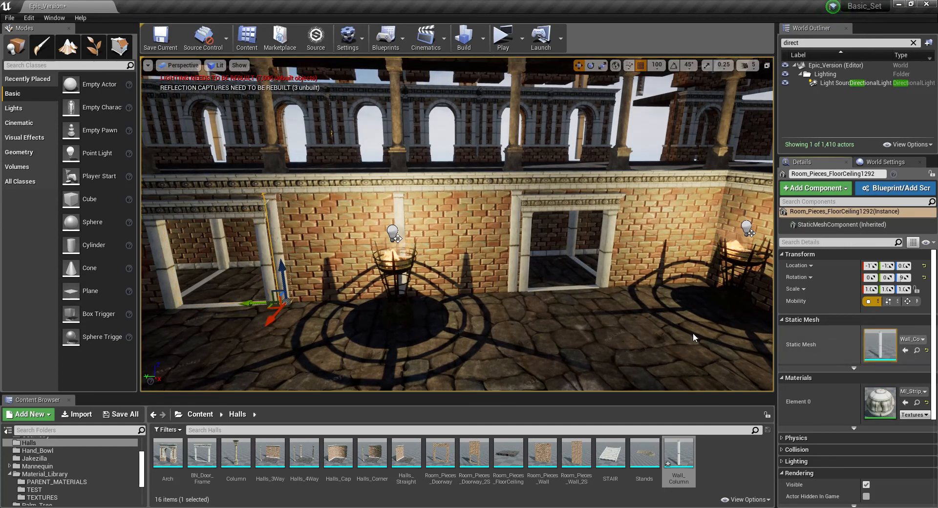
# Duplicate the plain wall piece between the inner corner and the doorway and change the copy's static mesh to Wall_Column.
pyautogui.moveTo(586, 323); pyautogui.dragTo(513, 327, button='right')
pyautogui.click(419, 216)
pyautogui.hotkey('ctrl', 'w')
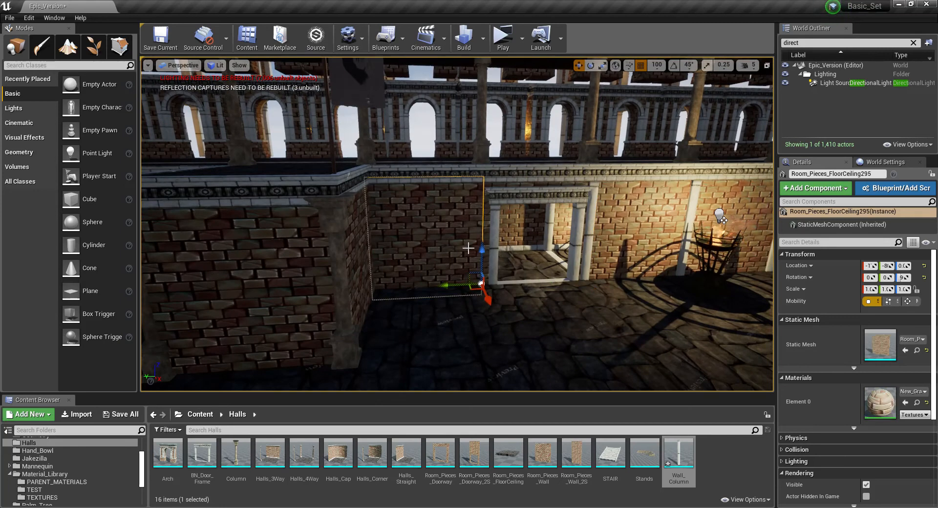
pyautogui.click(905, 351)
pyautogui.moveTo(566, 310); pyautogui.dragTo(510, 293, button='right')
pyautogui.press('Escape')
# Open the Room_Pieces_Wall mesh, examine its light map resolution and coordinate index settings, and close it.
pyautogui.click(471, 198)
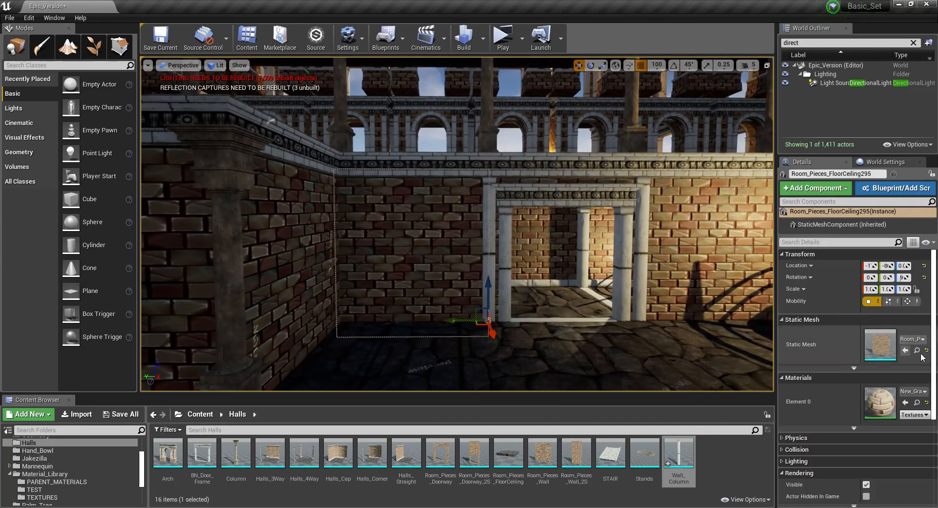
pyautogui.click(540, 462)
pyautogui.doubleClick(540, 462)
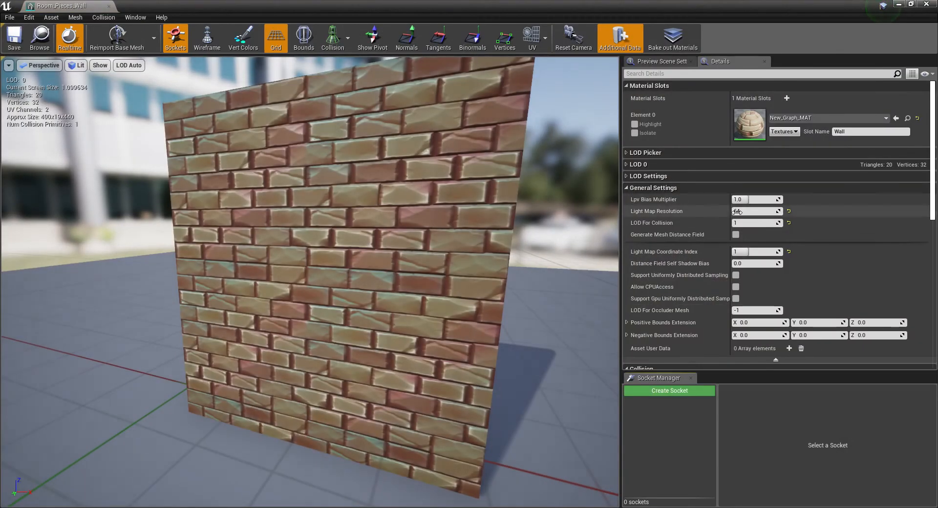
pyautogui.click(776, 360)
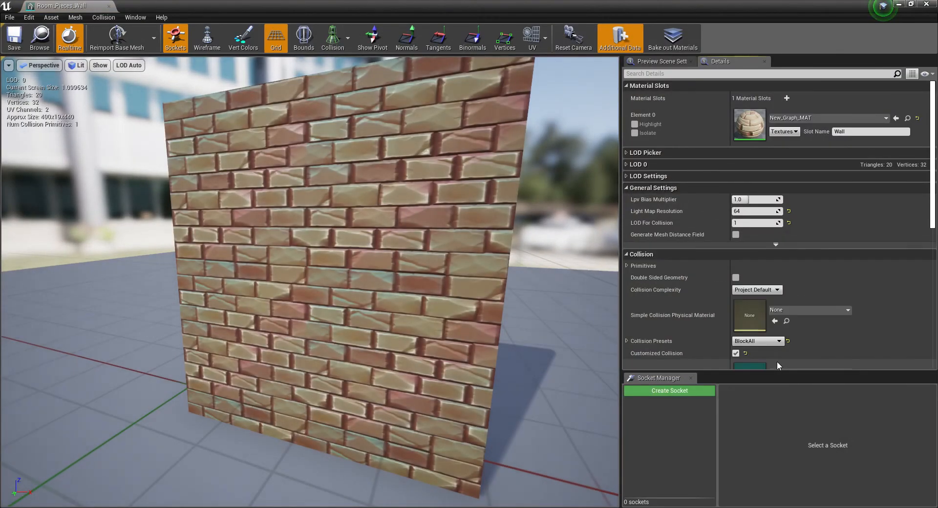
pyautogui.click(776, 246)
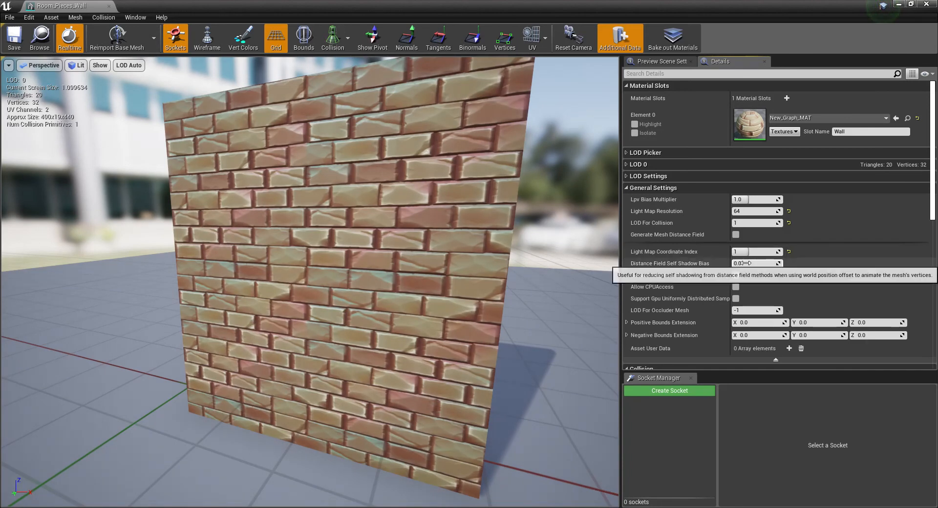
pyautogui.click(749, 210)
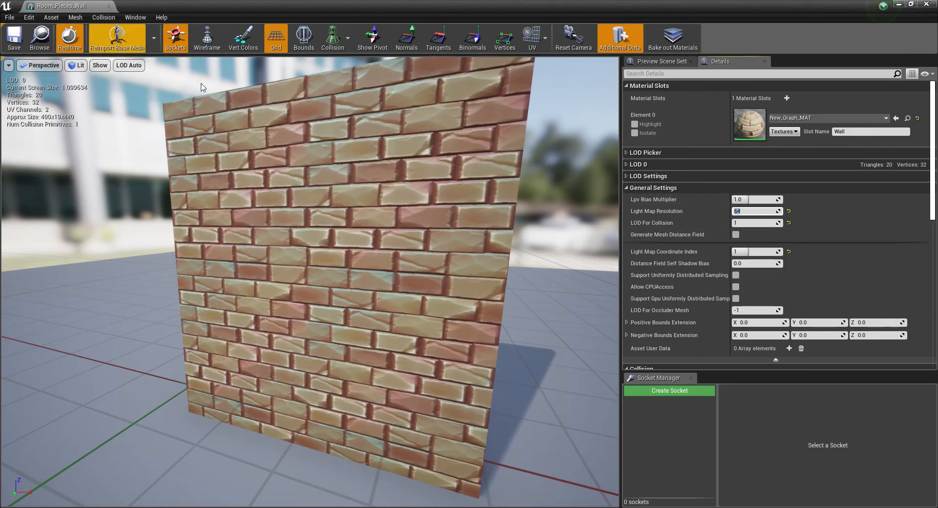
pyautogui.click(110, 7)
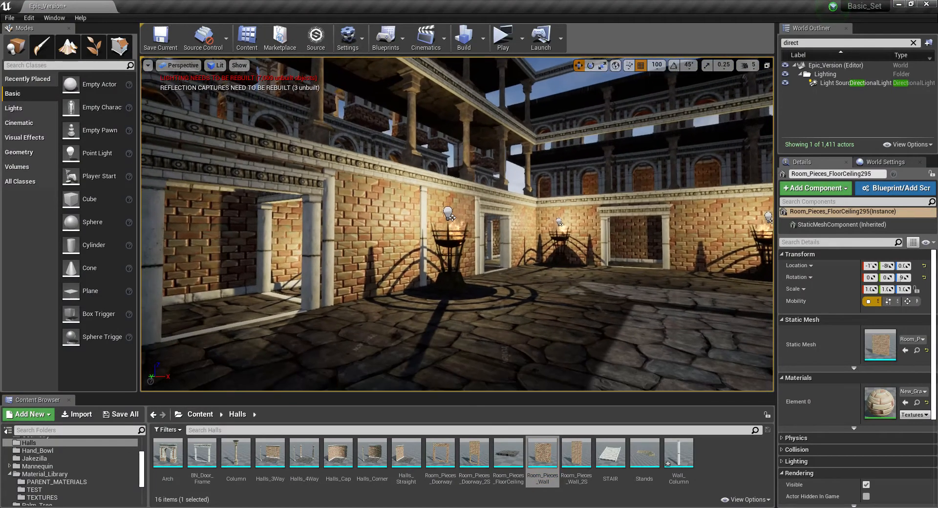
# At the courtyard's far corner behind the torch, duplicate the brick wall piece and change the copy's static mesh to Wall_Column.
pyautogui.moveTo(422, 86); pyautogui.dragTo(401, 86, button='right')
pyautogui.press('w')
pyautogui.moveTo(405, 159); pyautogui.dragTo(442, 157, button='right')
pyautogui.press('s')
pyautogui.press('d')
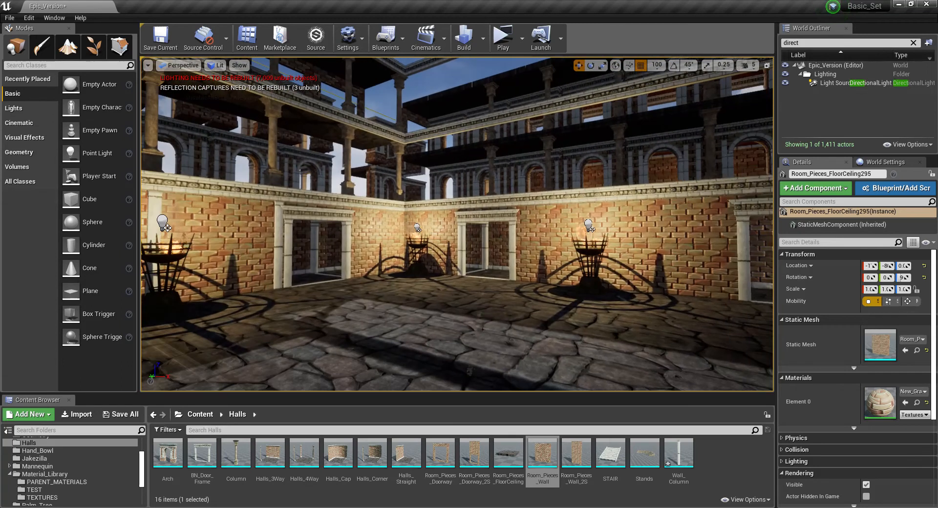
pyautogui.click(379, 241)
pyautogui.press('w')
pyautogui.moveTo(379, 240); pyautogui.dragTo(367, 238, button='right')
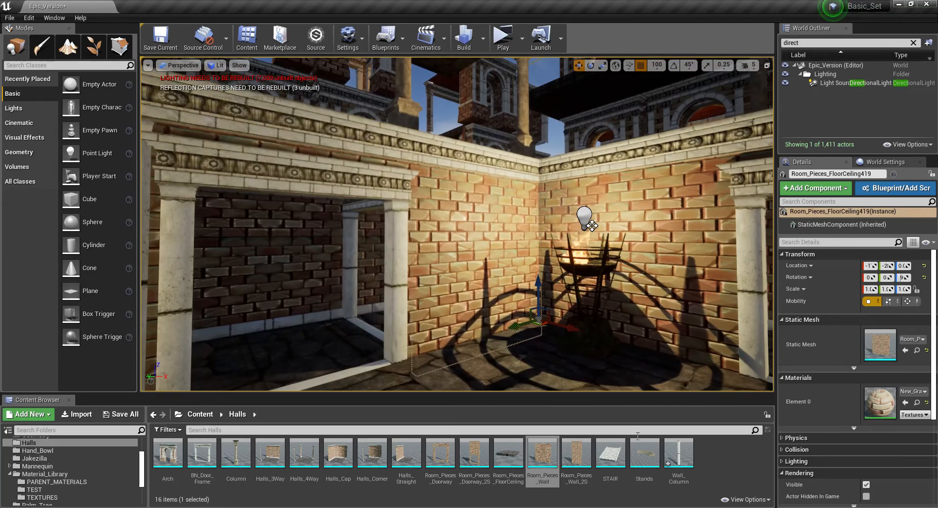
pyautogui.click(679, 455)
pyautogui.click(905, 350)
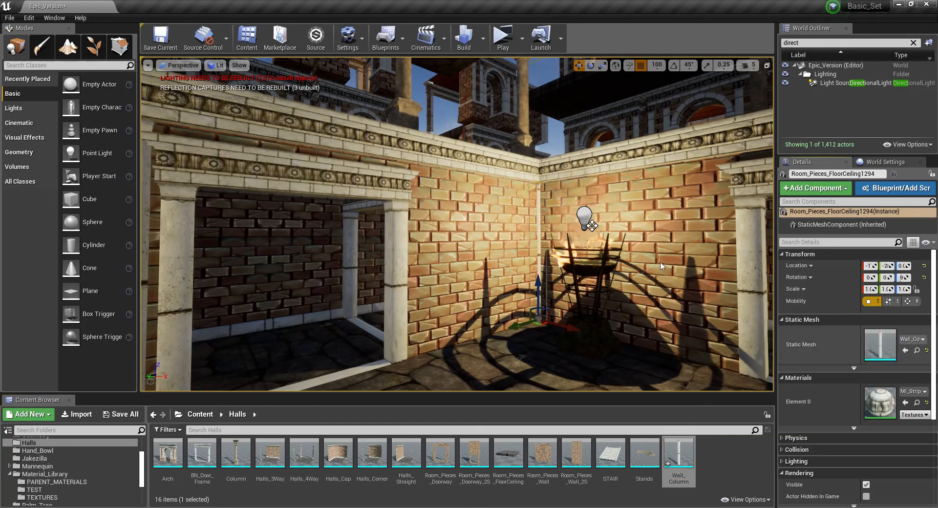
# Duplicate the doorway wall piece next to the far corner and change the copy's static mesh to Wall_Column.
pyautogui.click(372, 156)
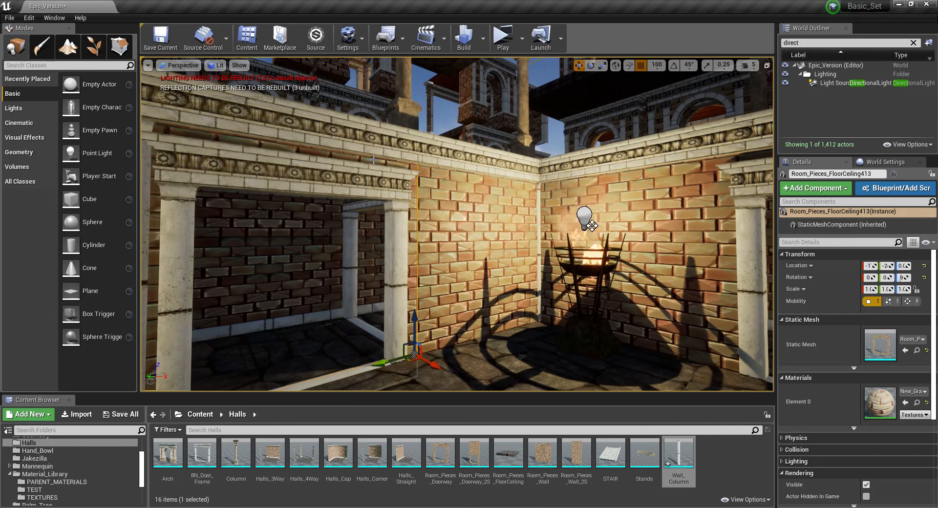
pyautogui.hotkey('ctrl', 'w')
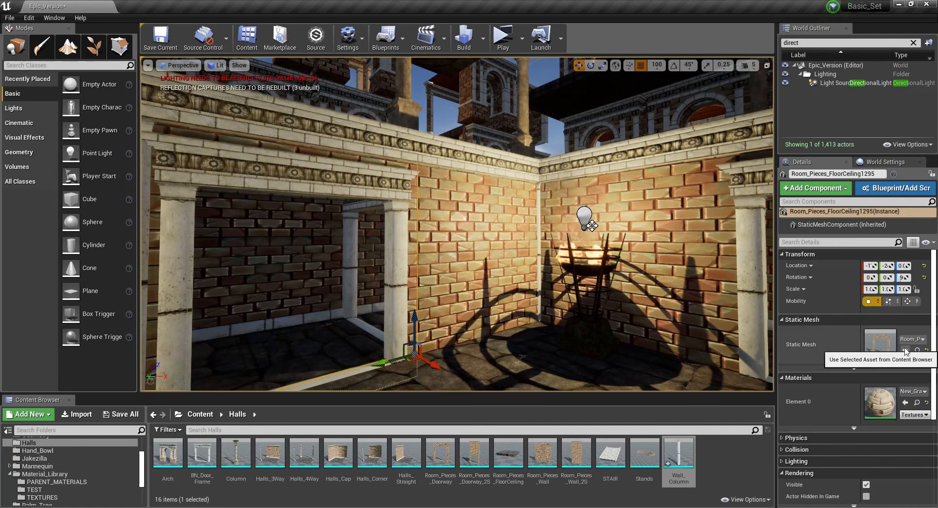
pyautogui.click(906, 351)
# With the grid snap size at 10, shift the column behind the torch slightly out of the courtyard corner, and restore the snap size to 100.
pyautogui.moveTo(586, 254); pyautogui.dragTo(584, 298, button='right')
pyautogui.moveTo(553, 208); pyautogui.dragTo(532, 293, button='right')
pyautogui.moveTo(594, 290); pyautogui.dragTo(594, 318, button='right')
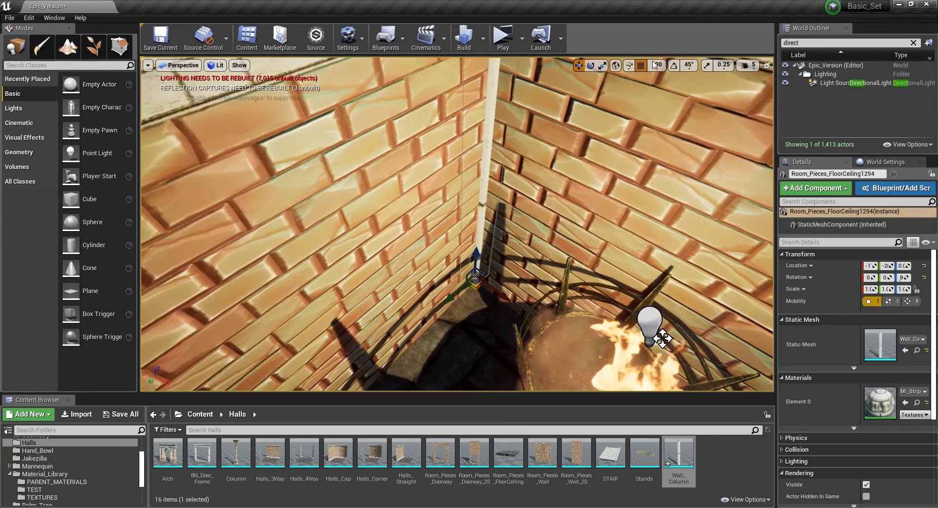
pyautogui.click(657, 65)
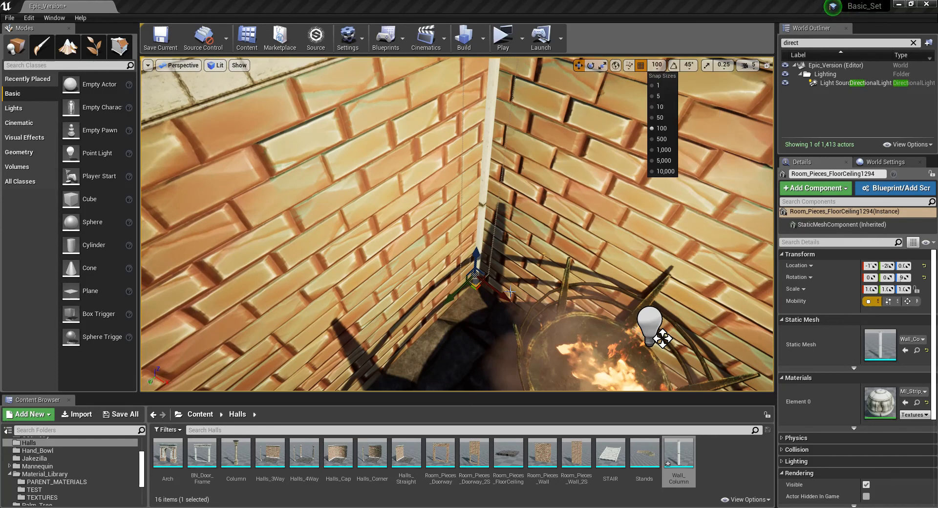
pyautogui.click(660, 107)
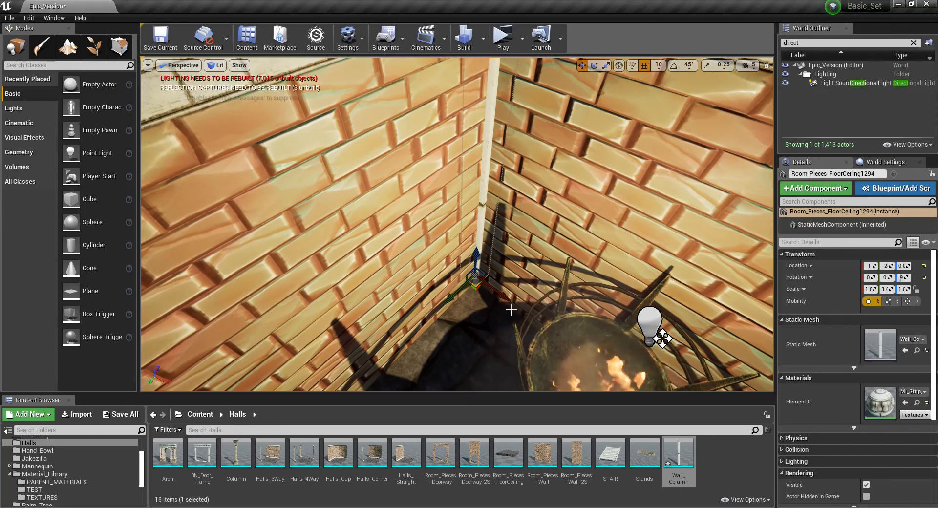
pyautogui.moveTo(501, 294); pyautogui.dragTo(508, 318)
pyautogui.moveTo(564, 278); pyautogui.dragTo(594, 215, button='right')
pyautogui.press('s')
pyautogui.moveTo(659, 161); pyautogui.dragTo(601, 155, button='right')
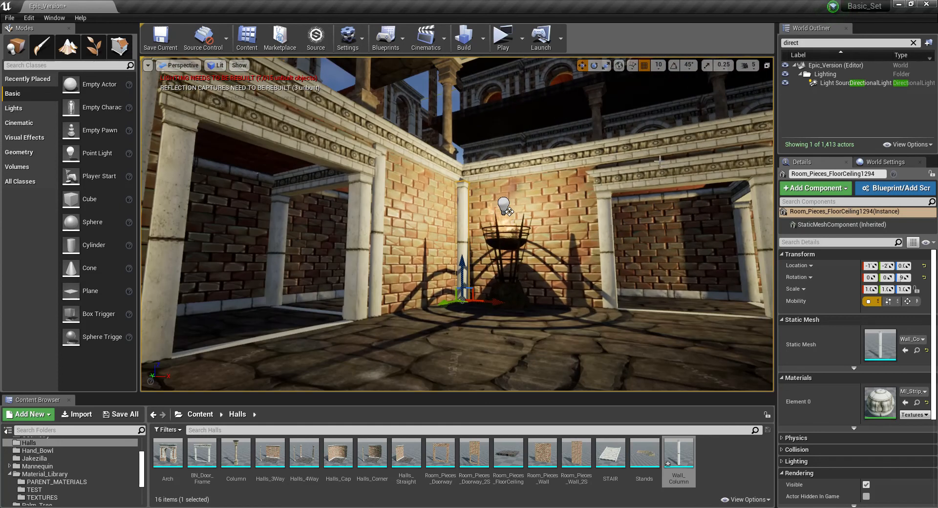
pyautogui.click(659, 65)
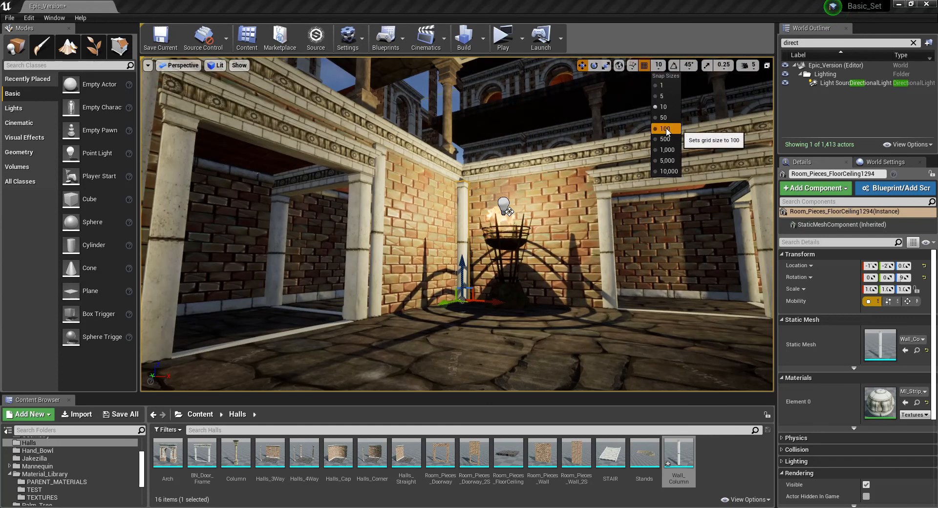
pyautogui.click(667, 131)
# Duplicate the nine brick wall and doorway pieces along the courtyard side with two torches together, and change the copies' static mesh to Wall_Column.
pyautogui.click(575, 199)
pyautogui.press('s')
pyautogui.moveTo(585, 178); pyautogui.dragTo(655, 181, button='right')
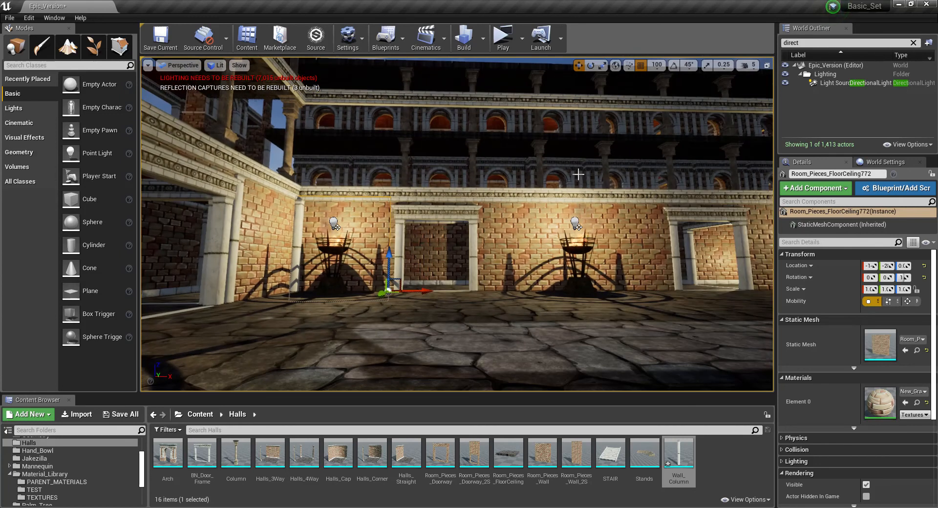
pyautogui.keyDown('ctrl'); pyautogui.click(452, 292); pyautogui.keyUp('ctrl')
pyautogui.keyDown('ctrl'); pyautogui.click(533, 271); pyautogui.keyUp('ctrl')
pyautogui.keyDown('ctrl'); pyautogui.click(626, 254); pyautogui.keyUp('ctrl')
pyautogui.keyDown('ctrl'); pyautogui.click(710, 290); pyautogui.keyUp('ctrl')
pyautogui.press('w')
pyautogui.moveTo(431, 318)
pyautogui.mouseDown(button='right')
pyautogui.moveTo(528, 313)
pyautogui.moveTo(440, 313)
pyautogui.mouseUp(button='right')
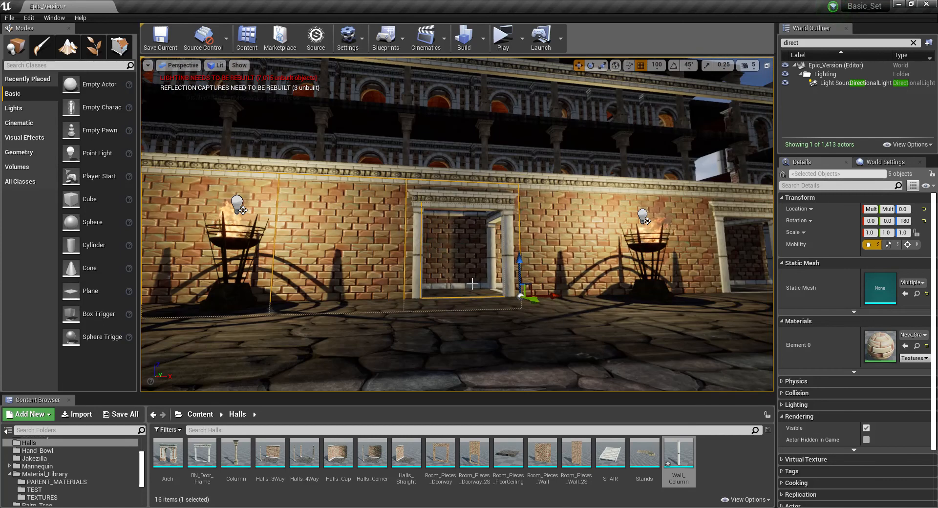
pyautogui.keyDown('ctrl'); pyautogui.click(554, 244); pyautogui.keyUp('ctrl')
pyautogui.keyDown('ctrl'); pyautogui.click(697, 225); pyautogui.keyUp('ctrl')
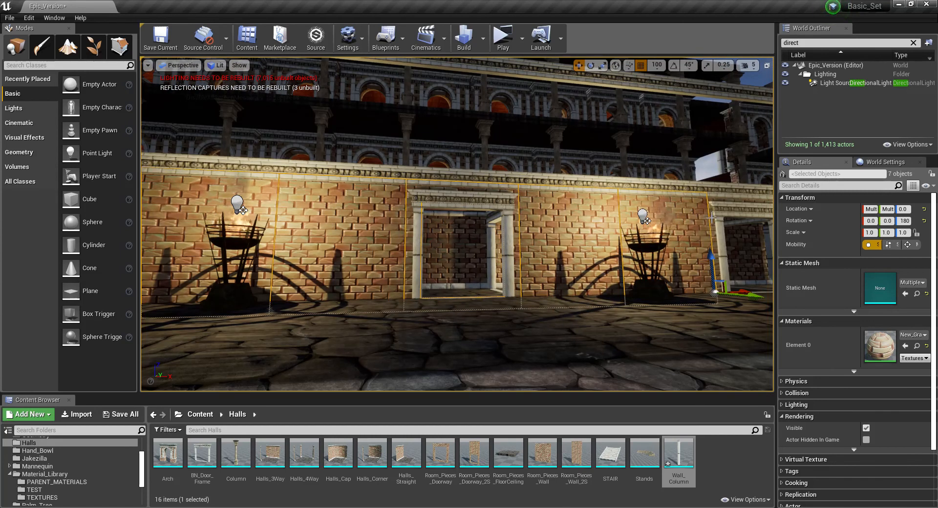
pyautogui.moveTo(578, 335); pyautogui.dragTo(672, 334, button='right')
pyautogui.press('w')
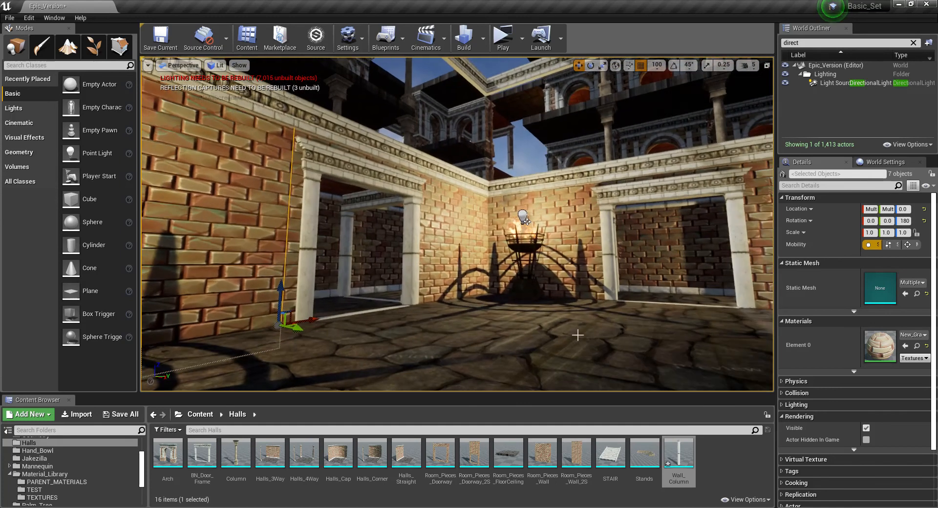
pyautogui.keyDown('ctrl'); pyautogui.click(423, 229); pyautogui.keyUp('ctrl')
pyautogui.keyDown('ctrl'); pyautogui.click(442, 231); pyautogui.keyUp('ctrl')
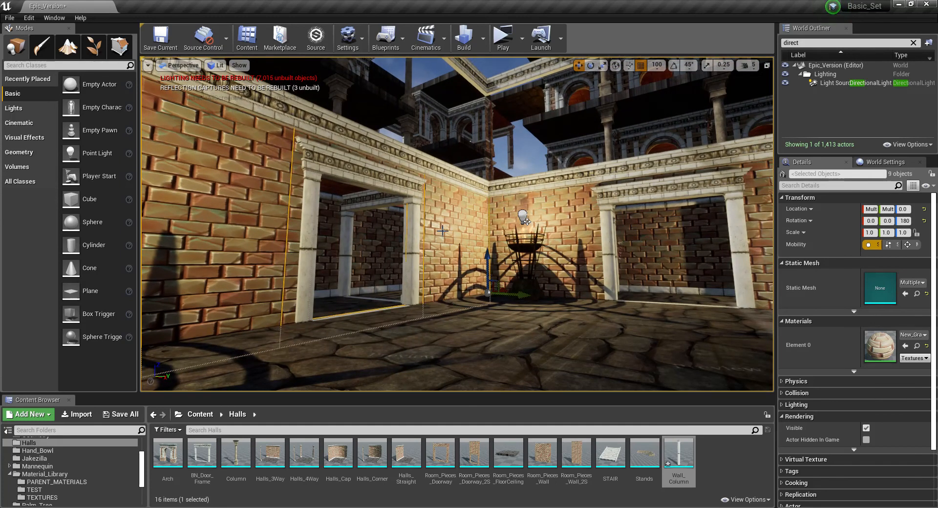
pyautogui.hotkey('ctrl', 'w')
pyautogui.click(905, 294)
pyautogui.moveTo(572, 313); pyautogui.dragTo(542, 318, button='right')
pyautogui.press('s')
pyautogui.press('Escape')
pyautogui.press('w')
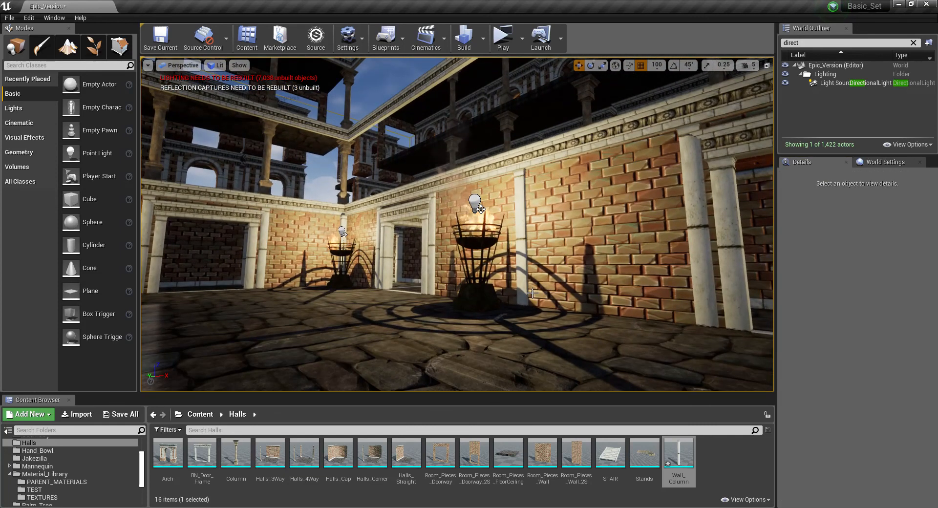